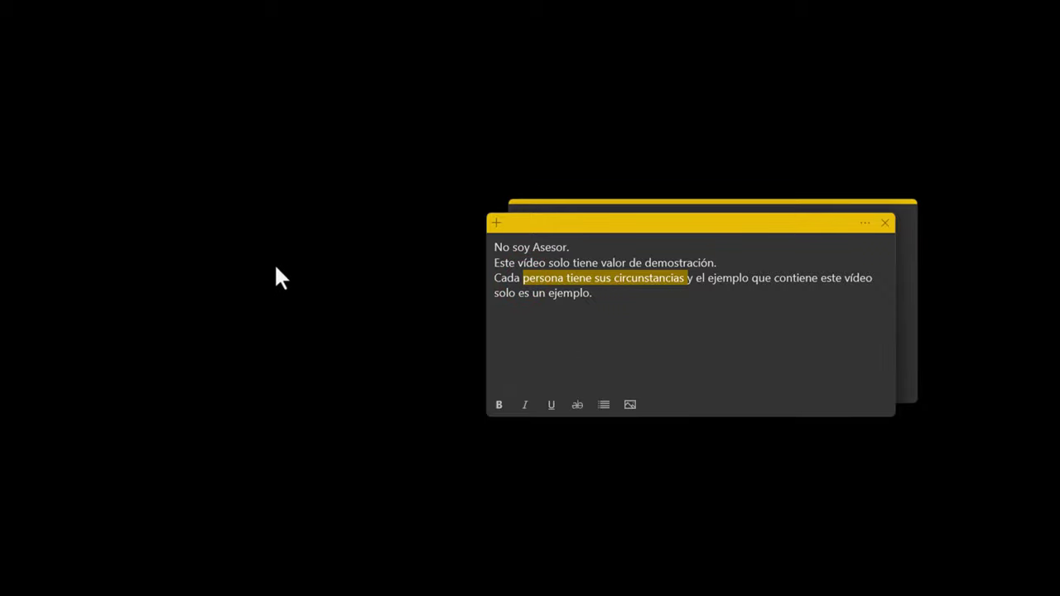
# - Highlight the demo-only disclaimer in the sticky note, then open the coinbase.com search result
pyautogui.moveTo(389, 257); pyautogui.dragTo(456, 266)
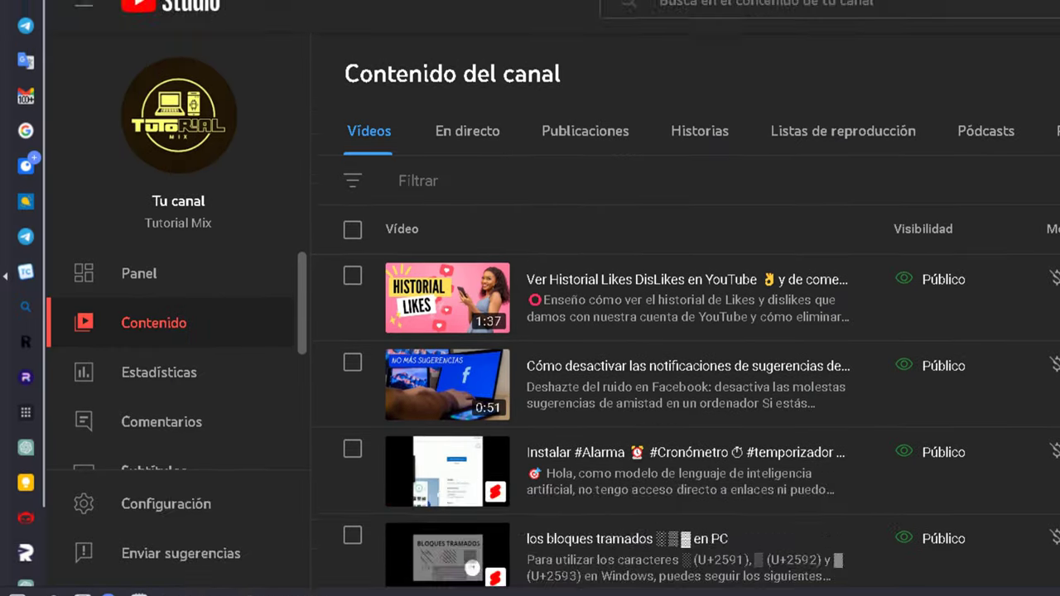
pyautogui.click(448, 262)
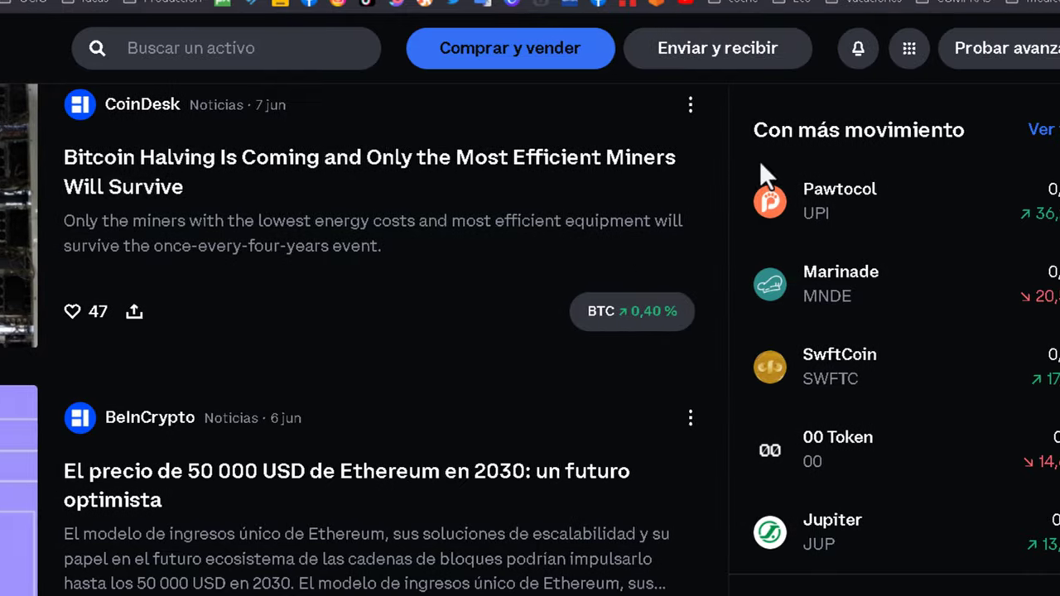
# - Go to Coinbase's Informes page from the profile menu and start generating a report
pyautogui.click(994, 62)
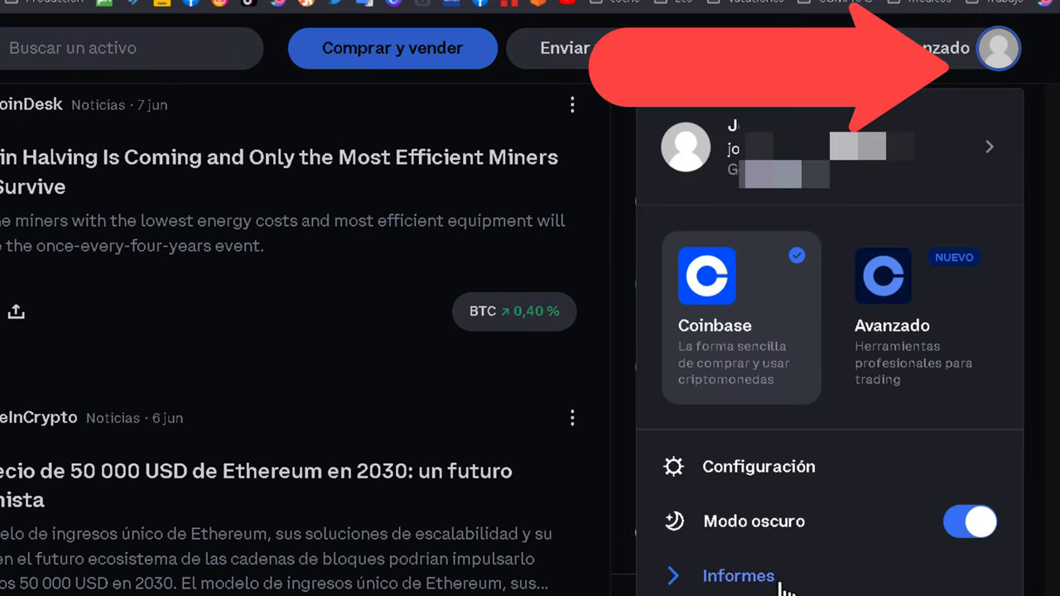
pyautogui.click(778, 582)
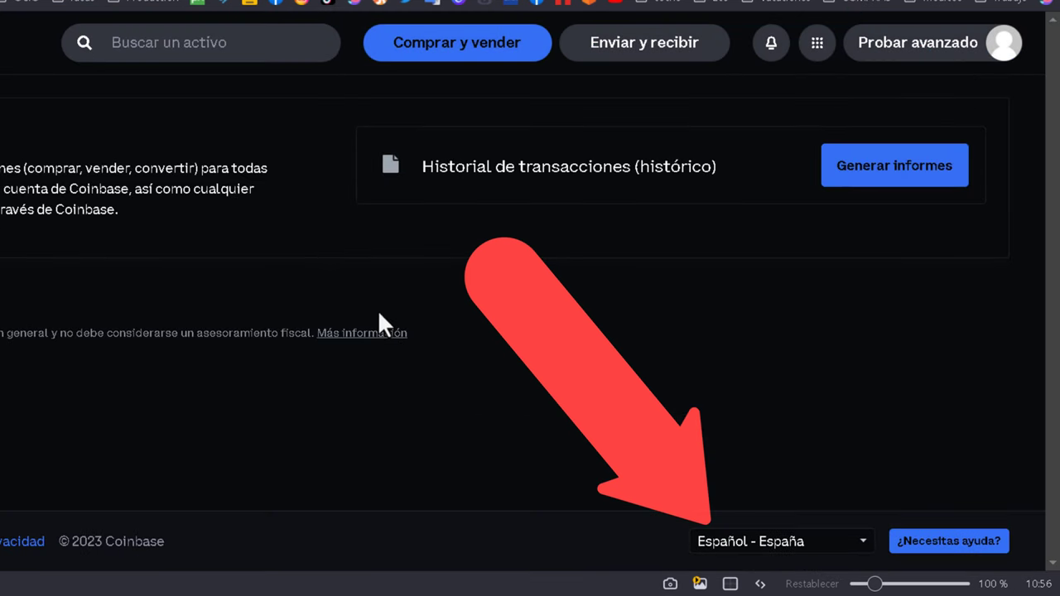
pyautogui.click(896, 181)
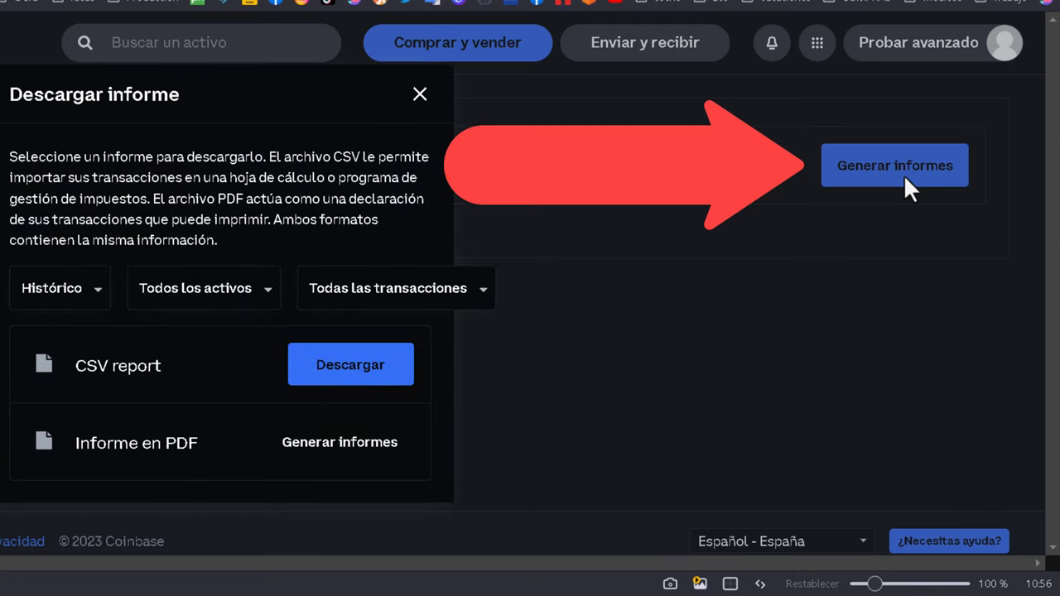
# - Keep Histórico, Todos los activos and Todas las transacciones, then download the CSV report
pyautogui.click(87, 291)
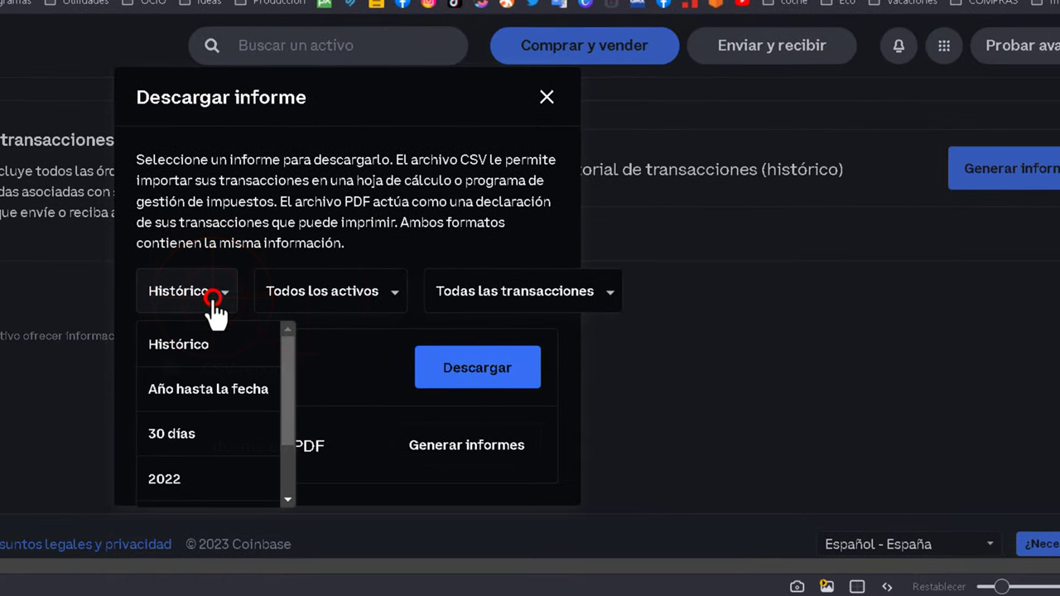
pyautogui.click(321, 296)
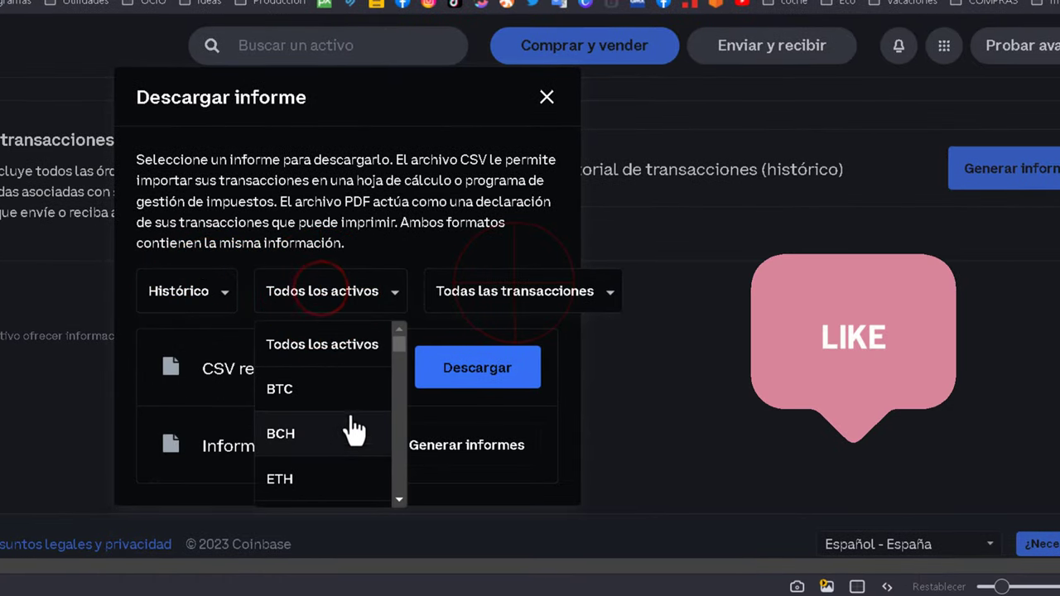
pyautogui.click(519, 295)
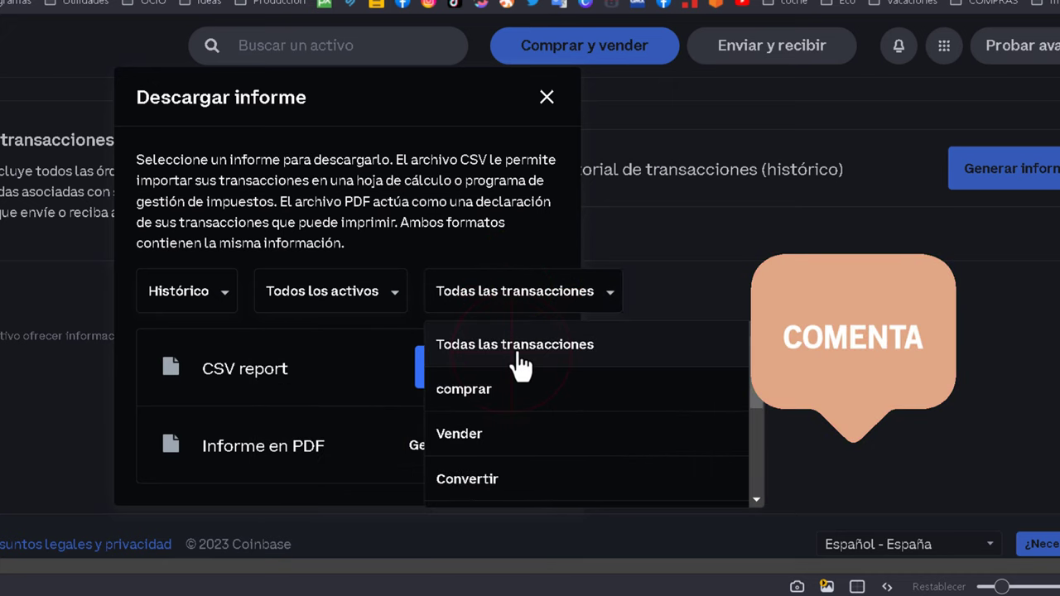
pyautogui.click(521, 356)
pyautogui.click(524, 364)
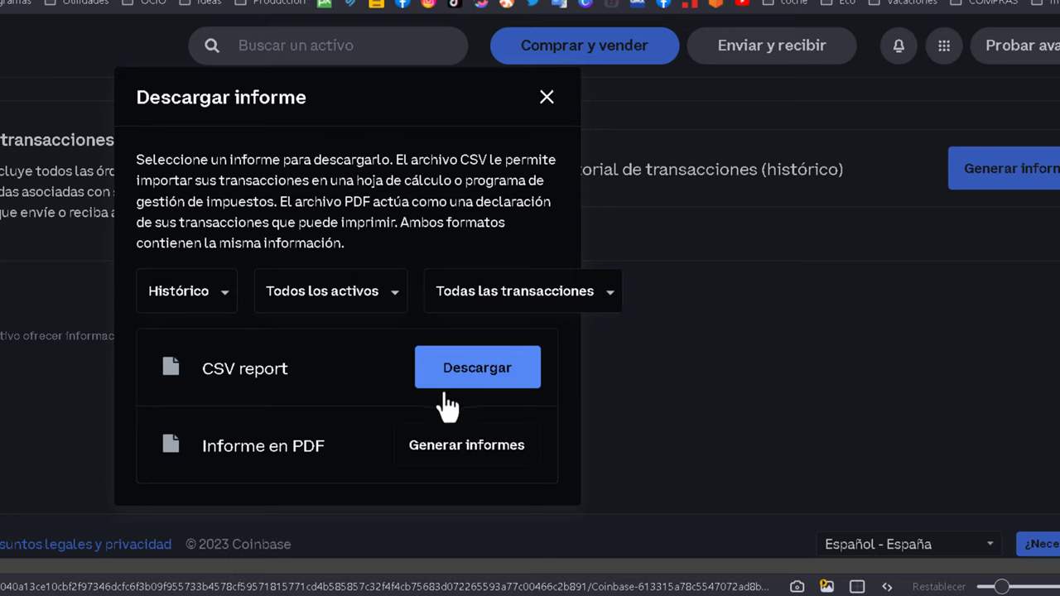
pyautogui.click(485, 371)
pyautogui.click(485, 373)
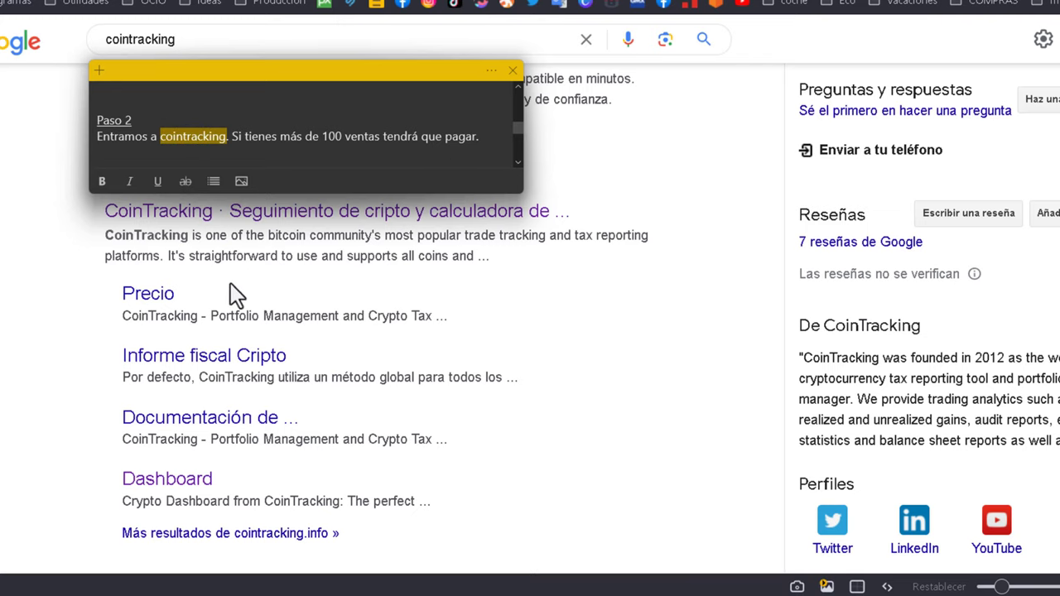
# - Open CoinTracking pricing, highlight the 849 / 200 transaction count, and scroll through the plan comparison
pyautogui.click(160, 295)
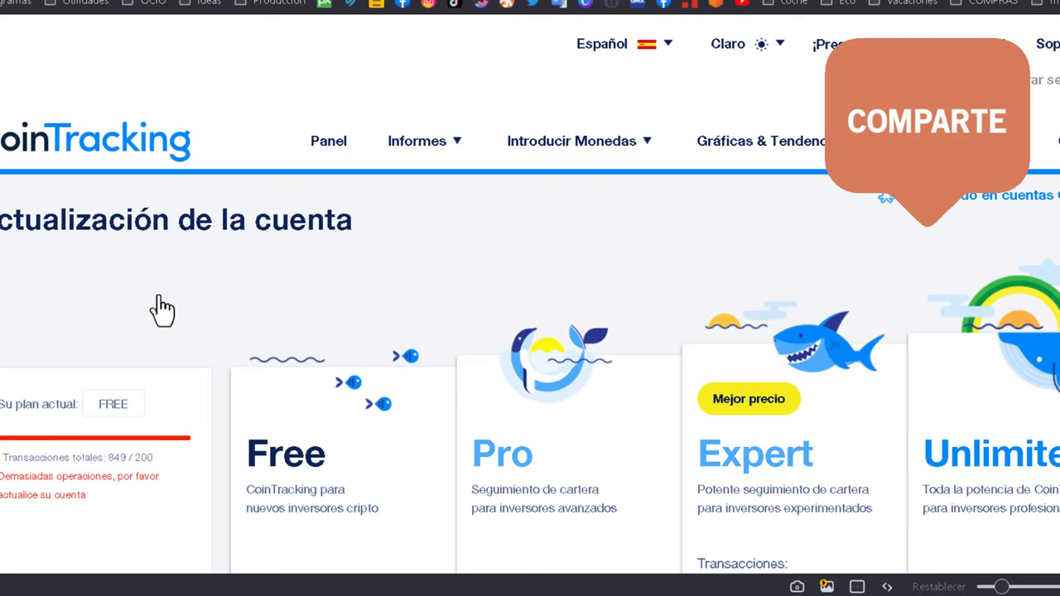
pyautogui.scroll(-1, 163, 311)
pyautogui.scroll(-1, 161, 307)
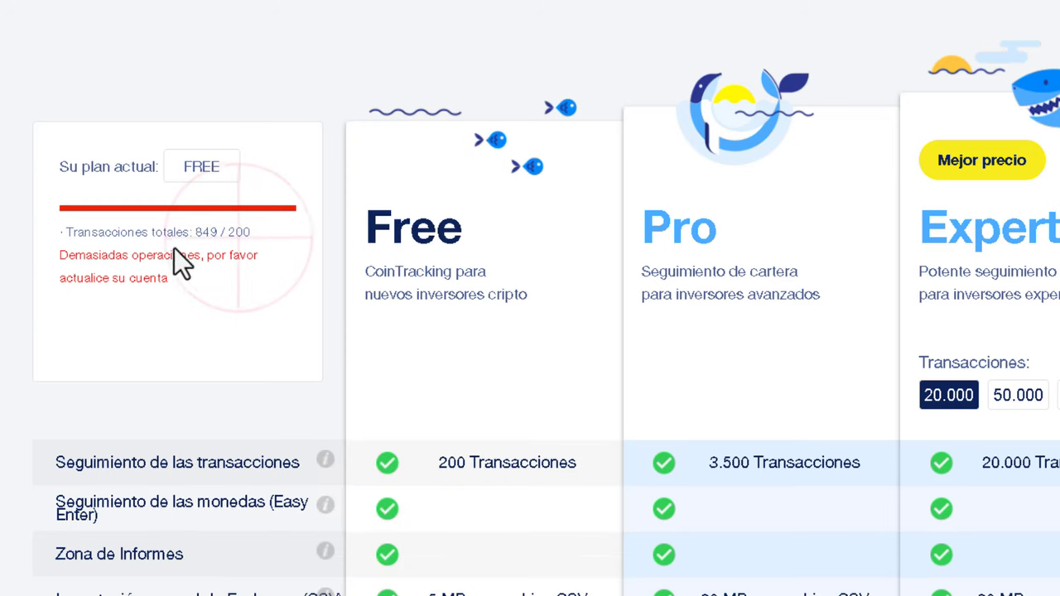
pyautogui.moveTo(253, 232); pyautogui.dragTo(52, 229)
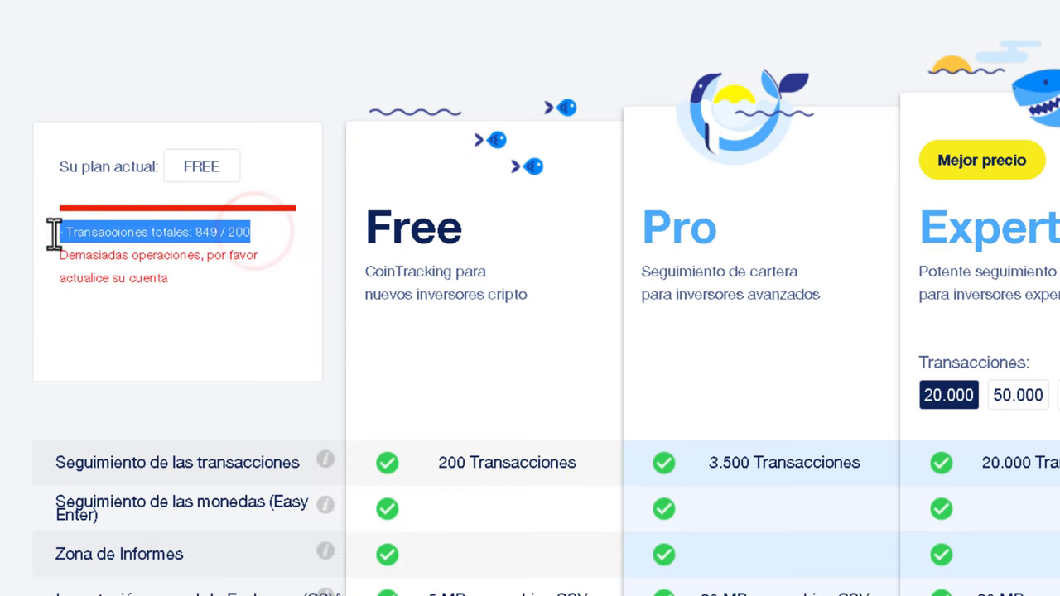
pyautogui.click(292, 289)
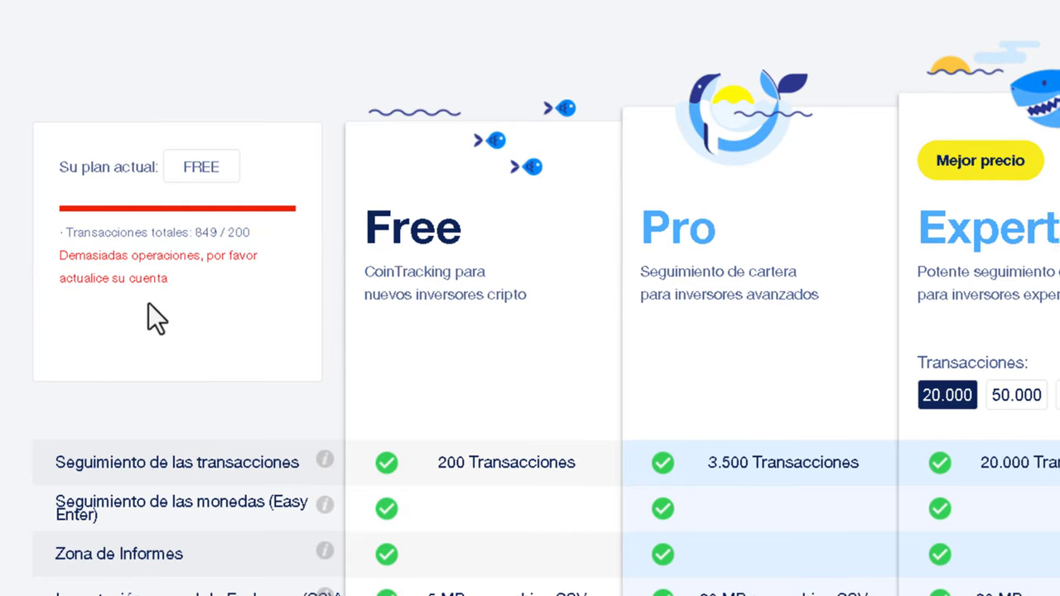
pyautogui.scroll(-2, 360, 261)
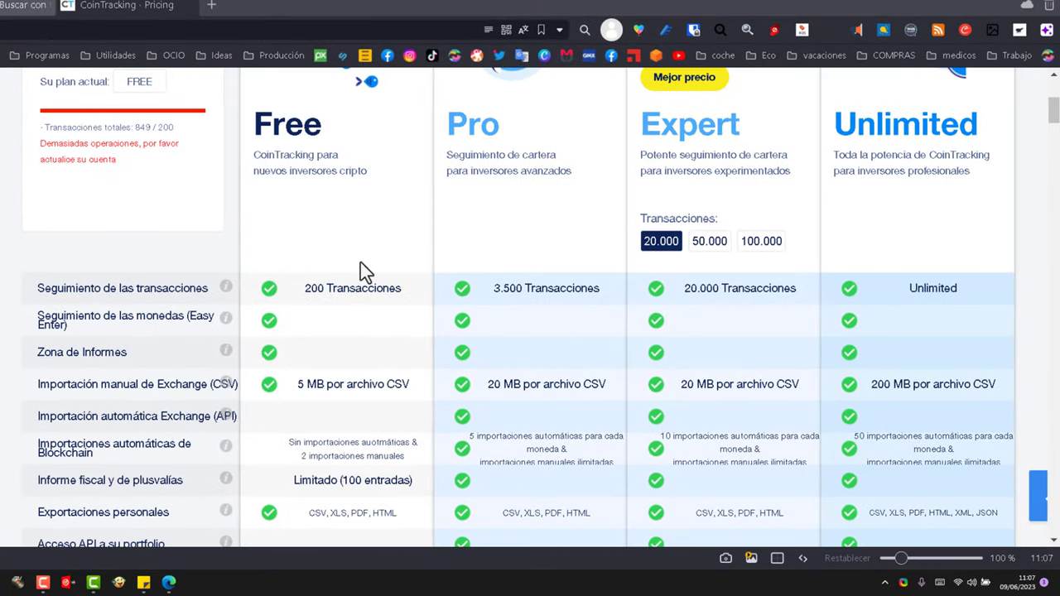
pyautogui.scroll(-2, 357, 261)
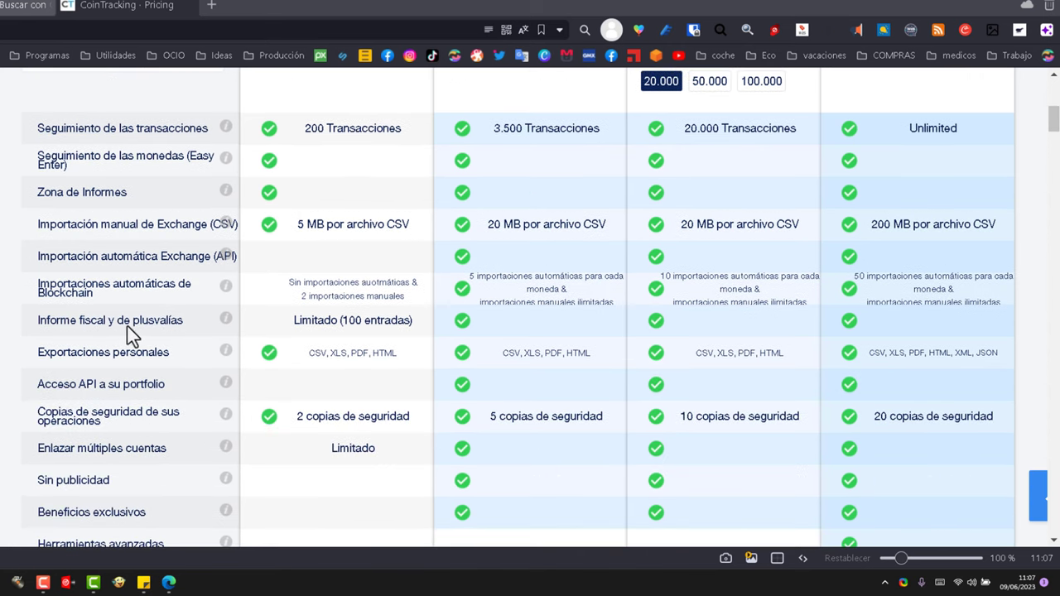
pyautogui.scroll(-5, 331, 341)
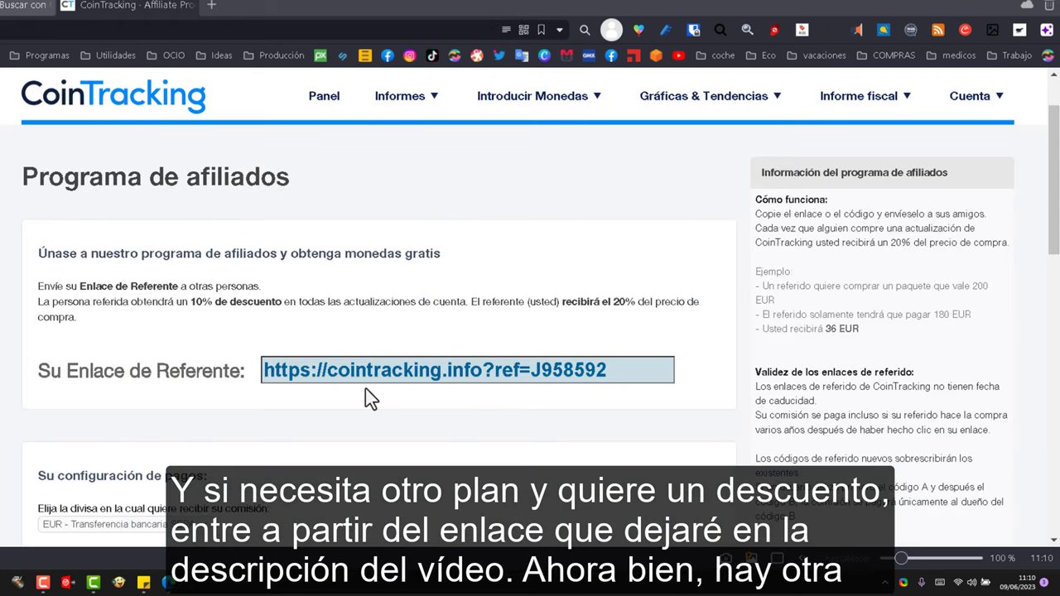
# - Select the referral link on the Programa de afiliados page, then return to CoinTracking's home page
pyautogui.moveTo(265, 370); pyautogui.dragTo(631, 370)
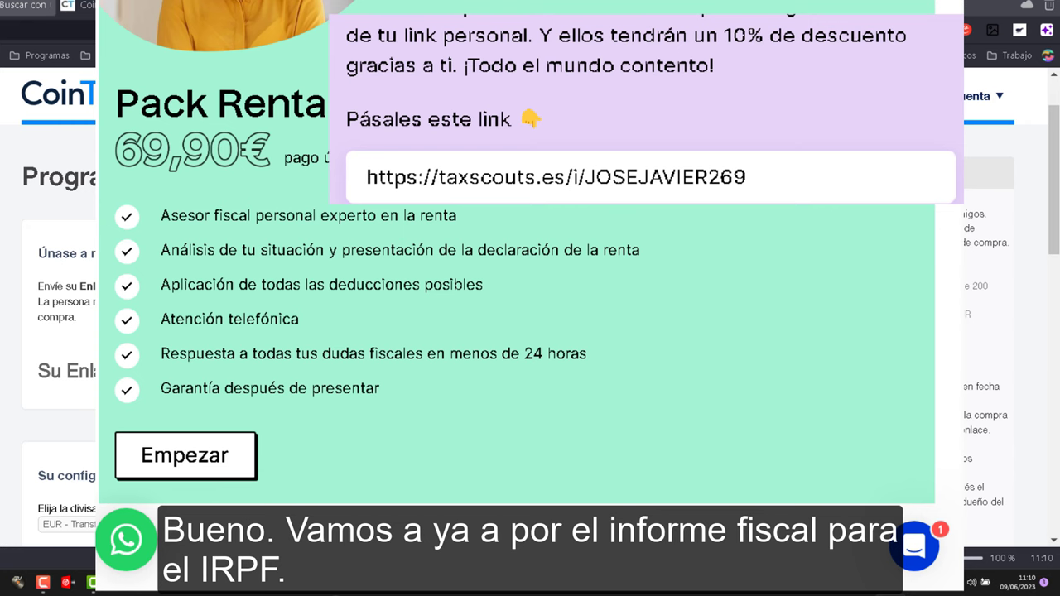
pyautogui.click(165, 95)
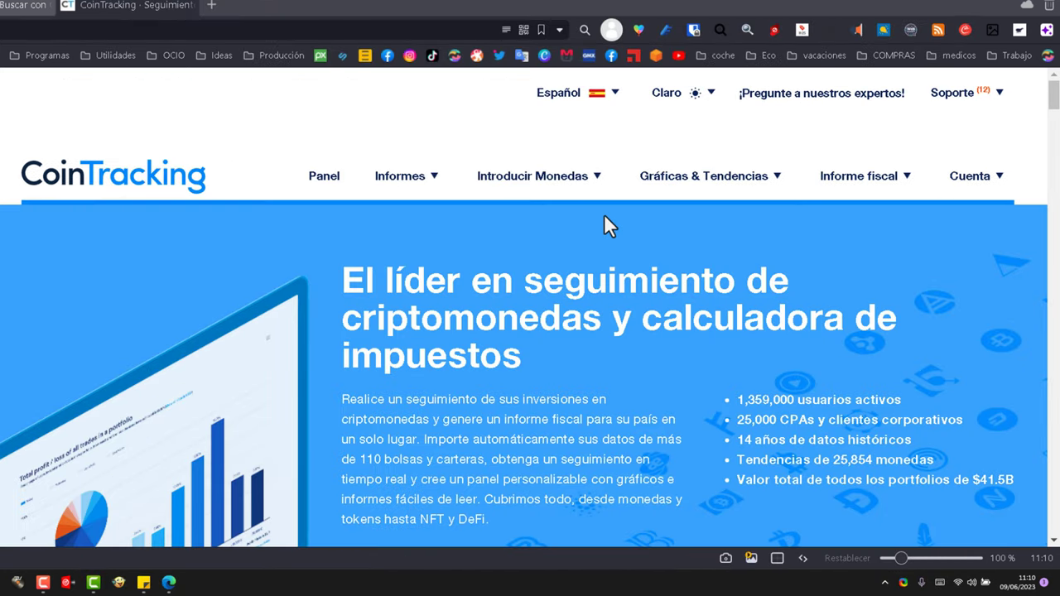
# - Choose Coinbase under Introducir Monedas > Imp. de Exchange (CSV)
pyautogui.moveTo(593, 186)
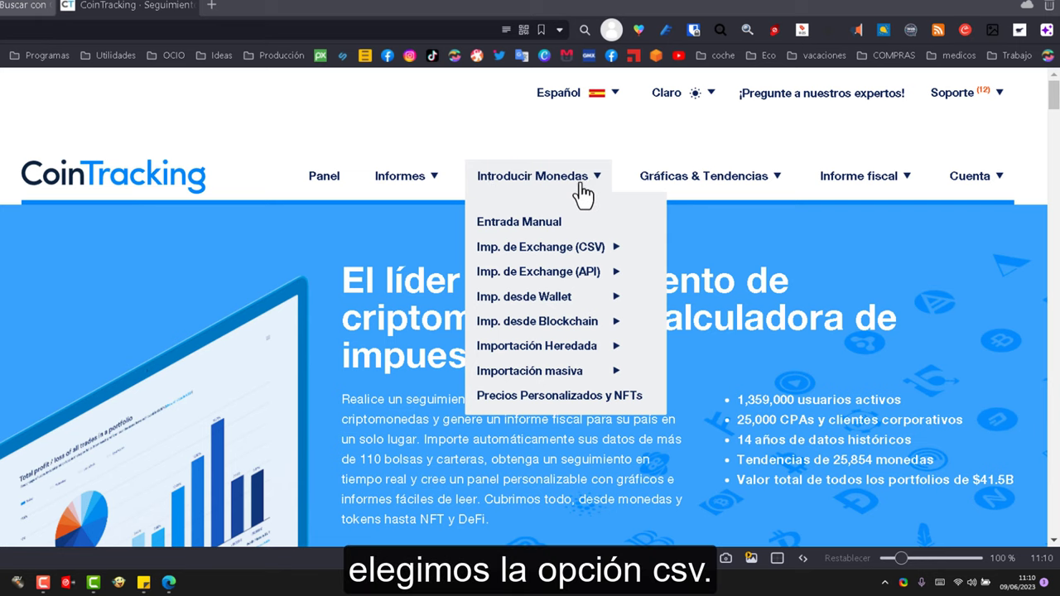
pyautogui.moveTo(503, 187)
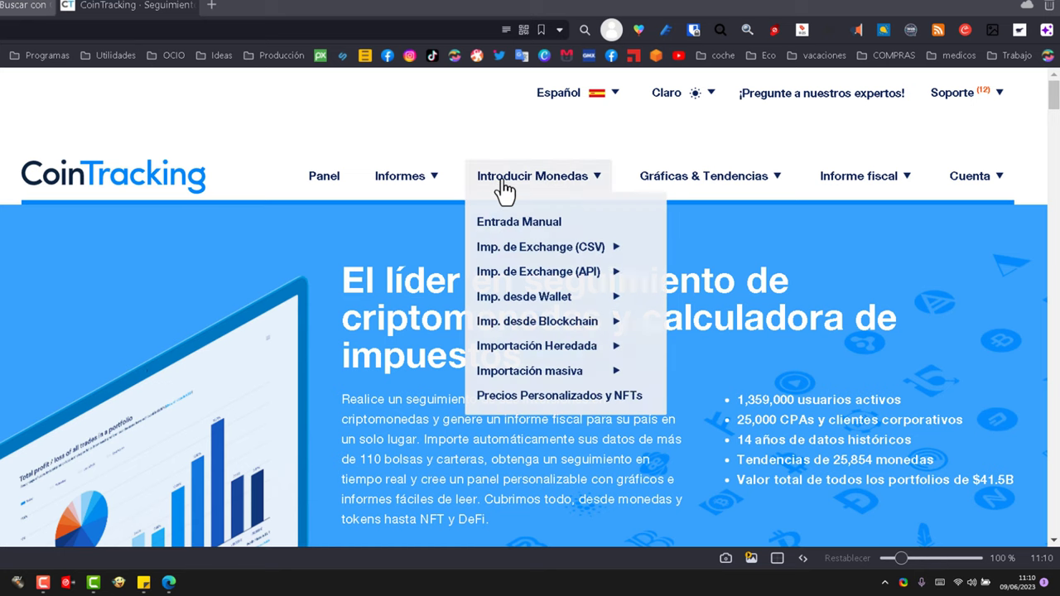
pyautogui.moveTo(520, 247)
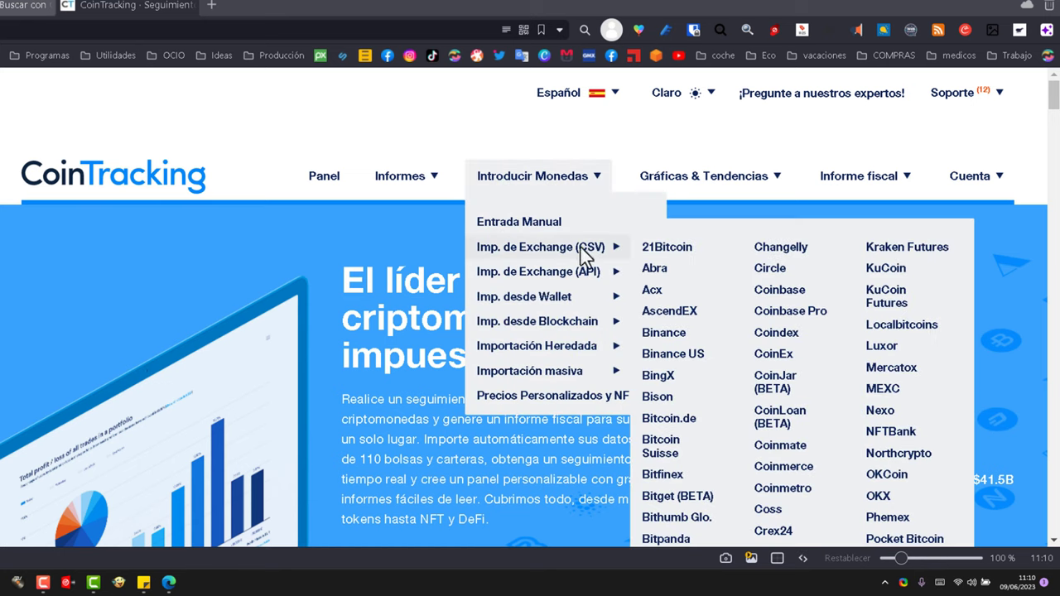
pyautogui.click(774, 292)
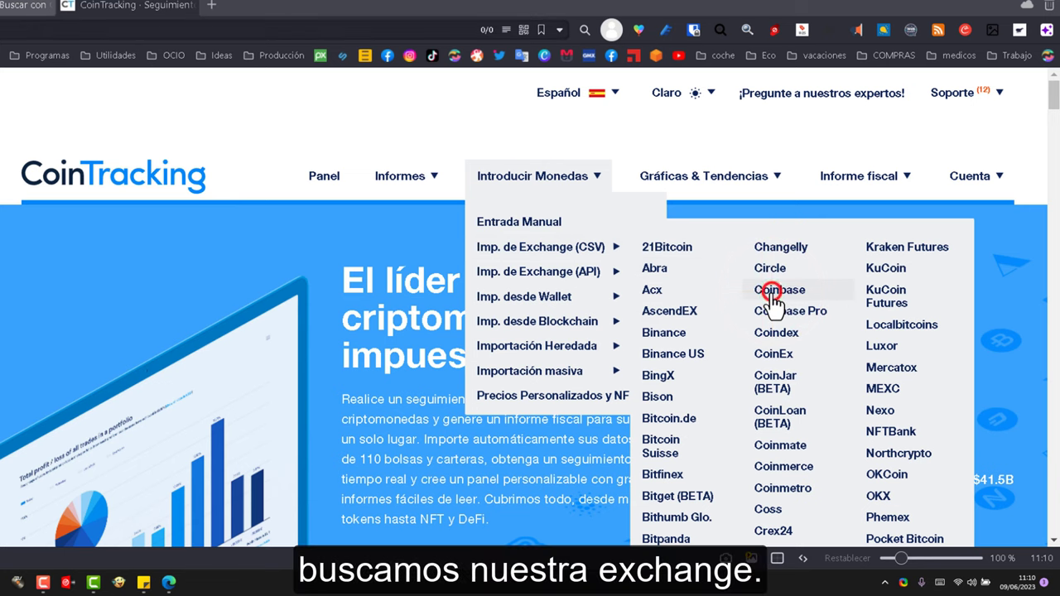
# - Upload the downloaded Coinbase CSV file and run the import of its transactions
pyautogui.scroll(-1, 571, 273)
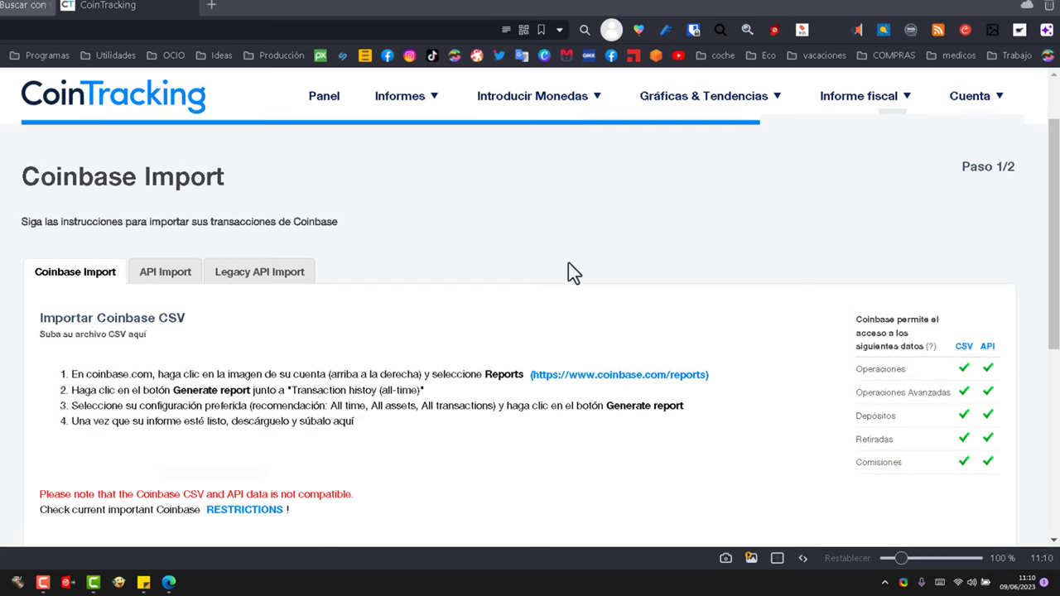
pyautogui.scroll(-2, 571, 272)
pyautogui.scroll(-1, 439, 256)
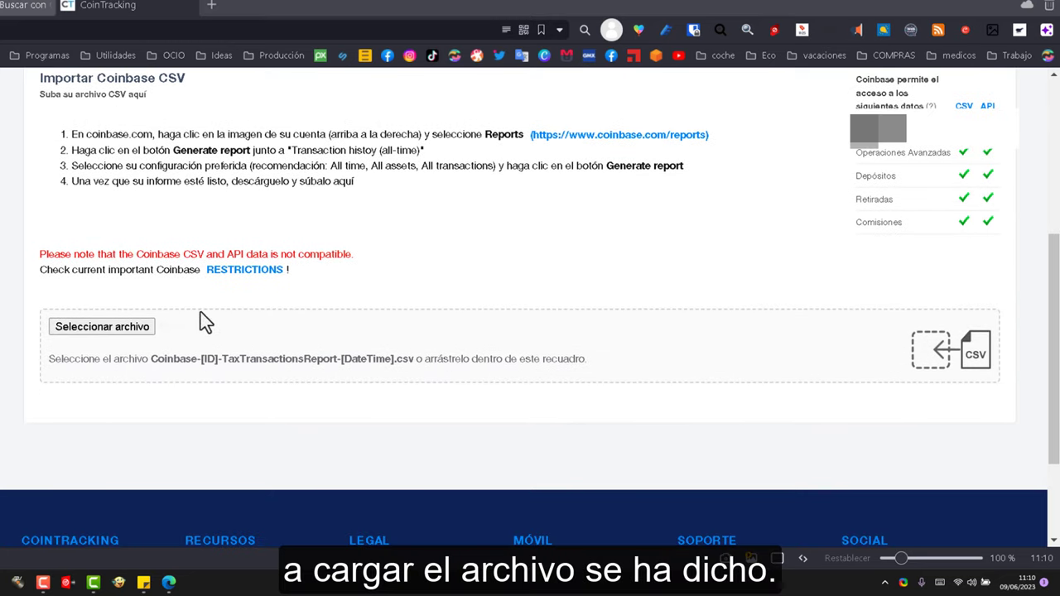
pyautogui.click(130, 328)
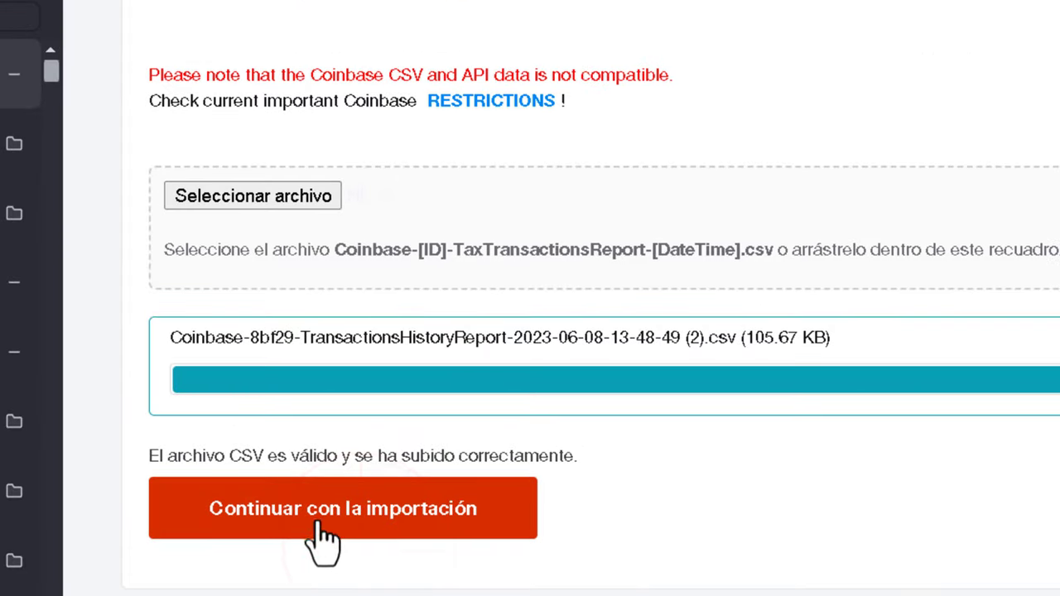
pyautogui.click(377, 532)
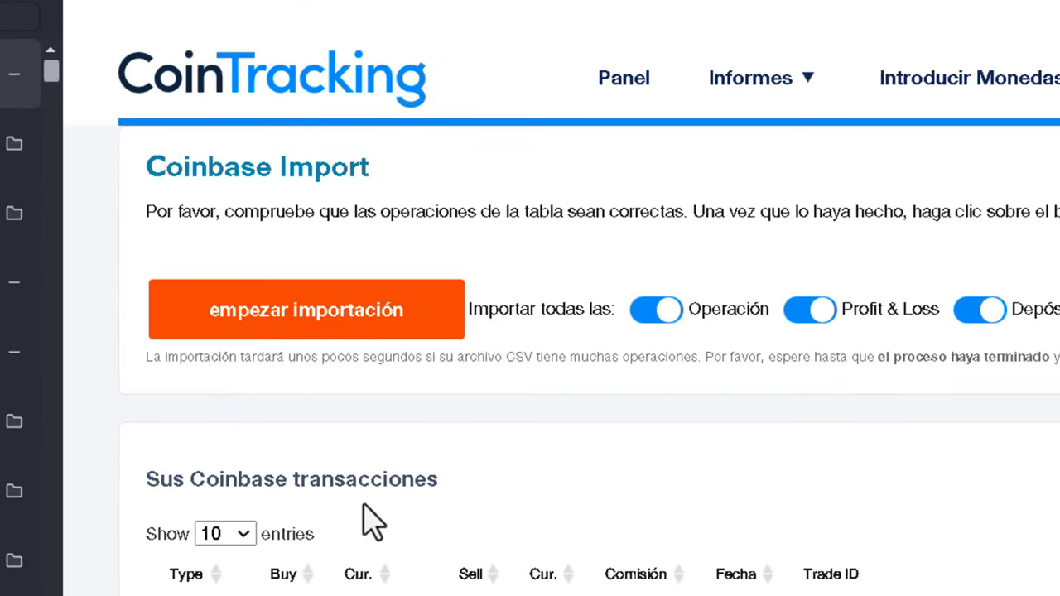
pyautogui.click(355, 338)
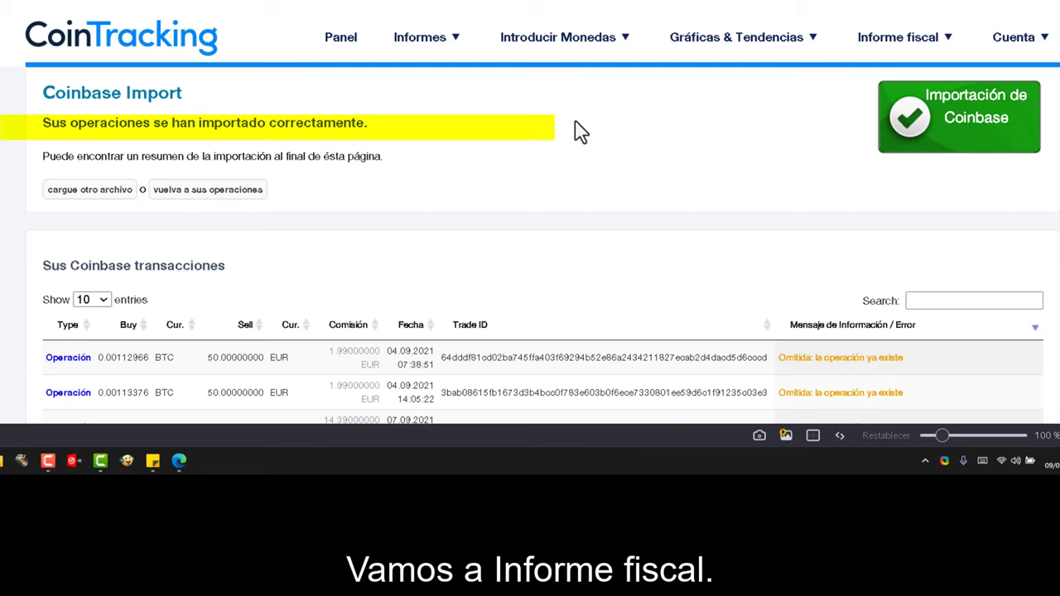
# - Open the Informe fiscal settings and review Spain, FIFO and fiscal year 2022
pyautogui.moveTo(875, 62)
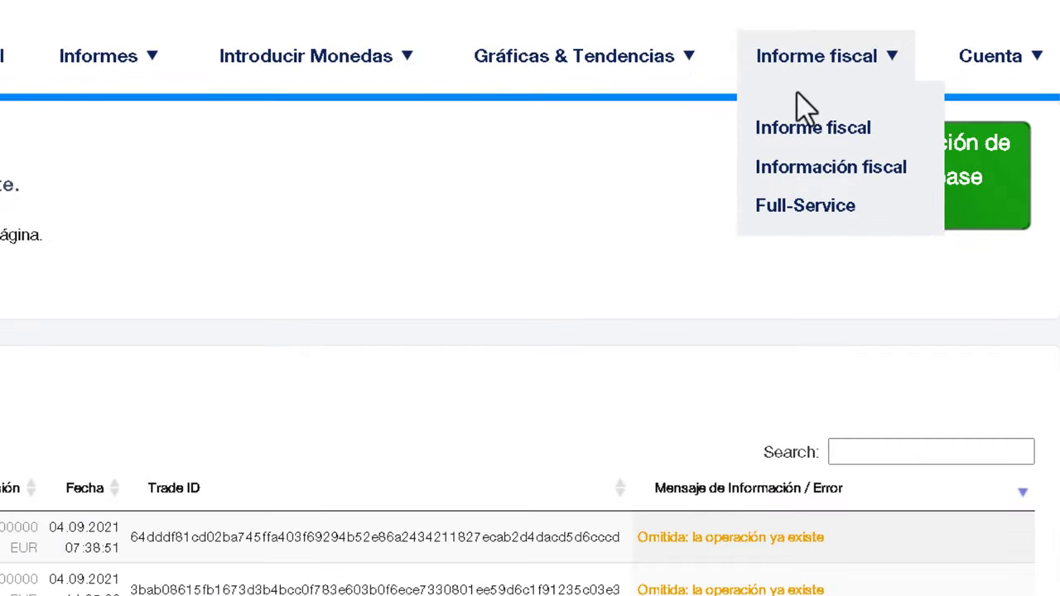
pyautogui.click(833, 136)
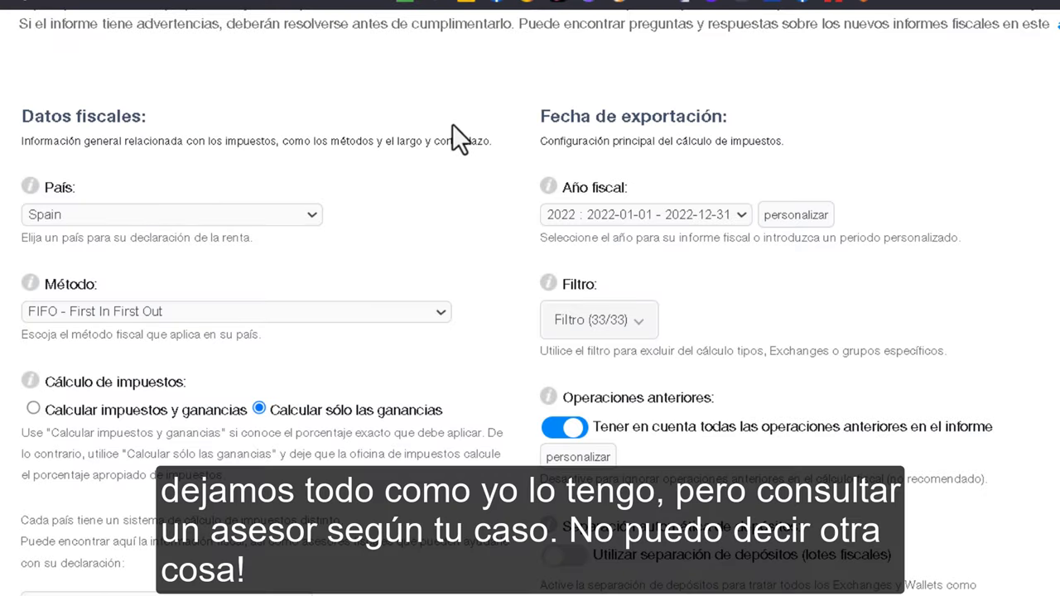
pyautogui.scroll(-2, 763, 226)
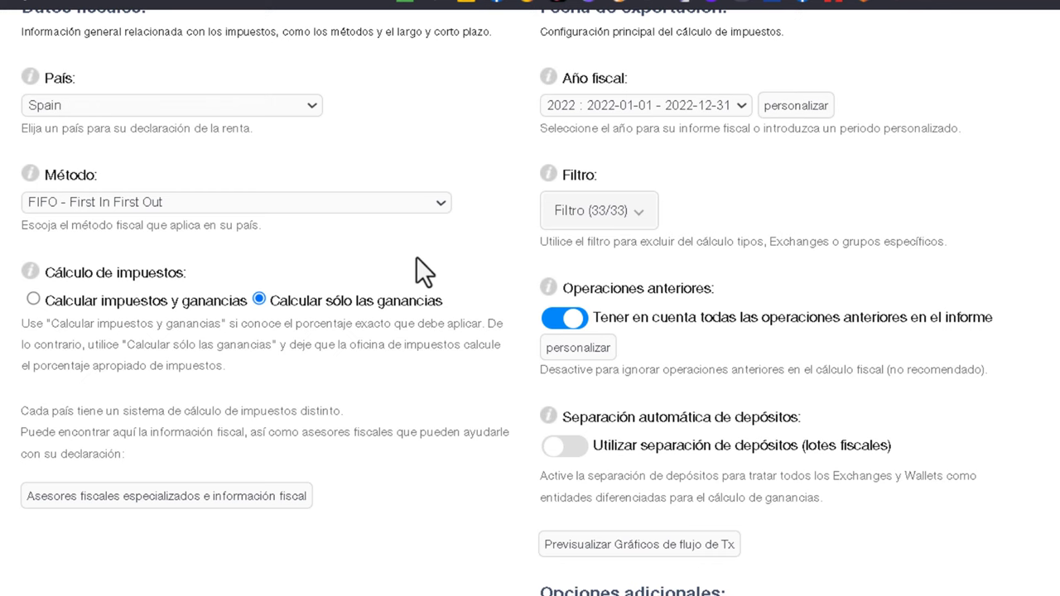
pyautogui.scroll(-2, 416, 256)
pyautogui.scroll(-2, 416, 257)
pyautogui.scroll(-2, 416, 257)
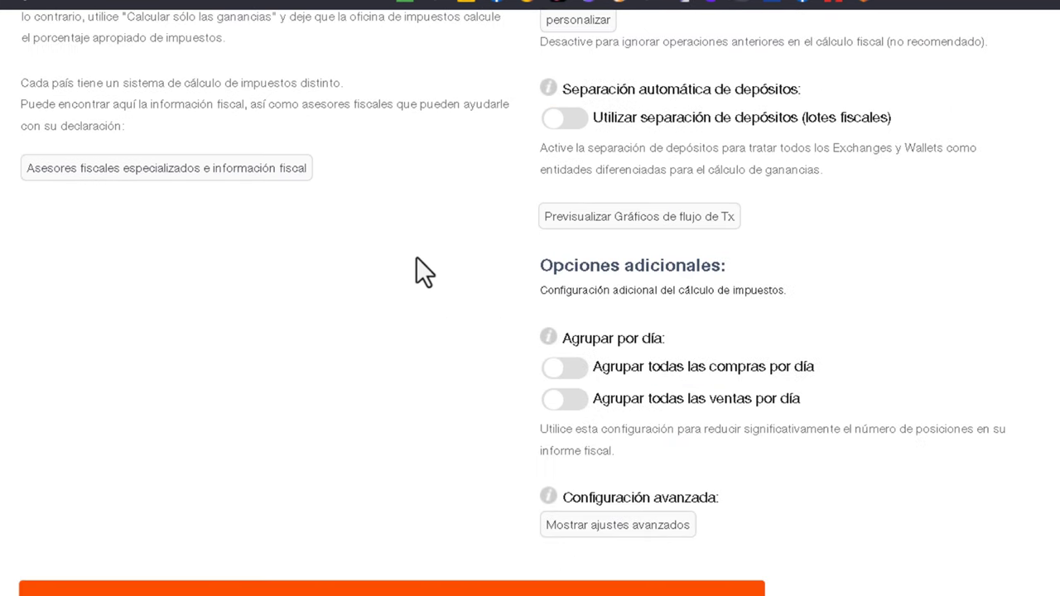
pyautogui.scroll(-4, 416, 257)
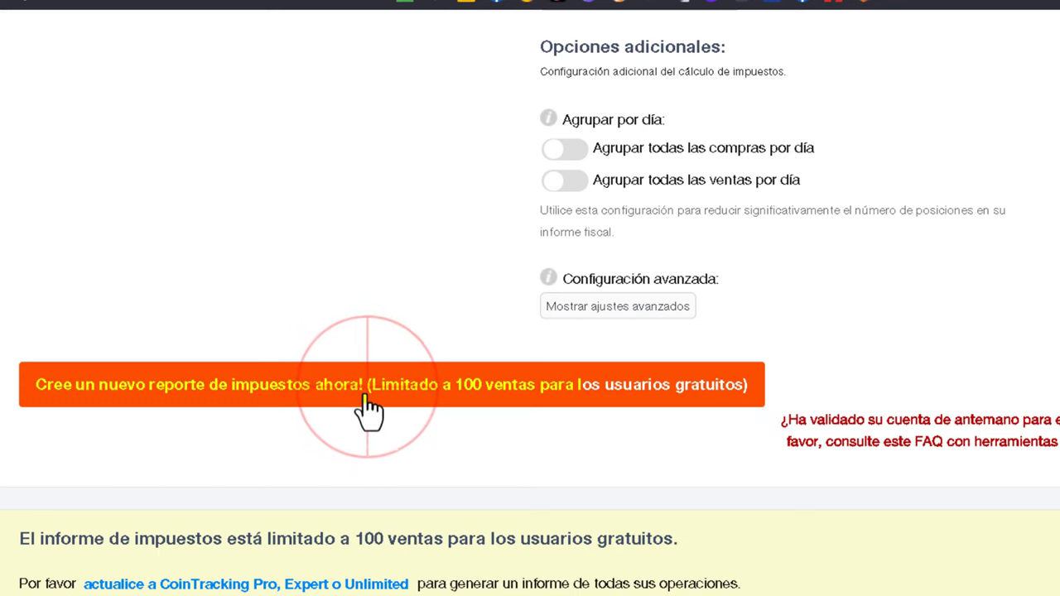
# - Create a new 2022 tax report in CoinTracking
pyautogui.click(366, 395)
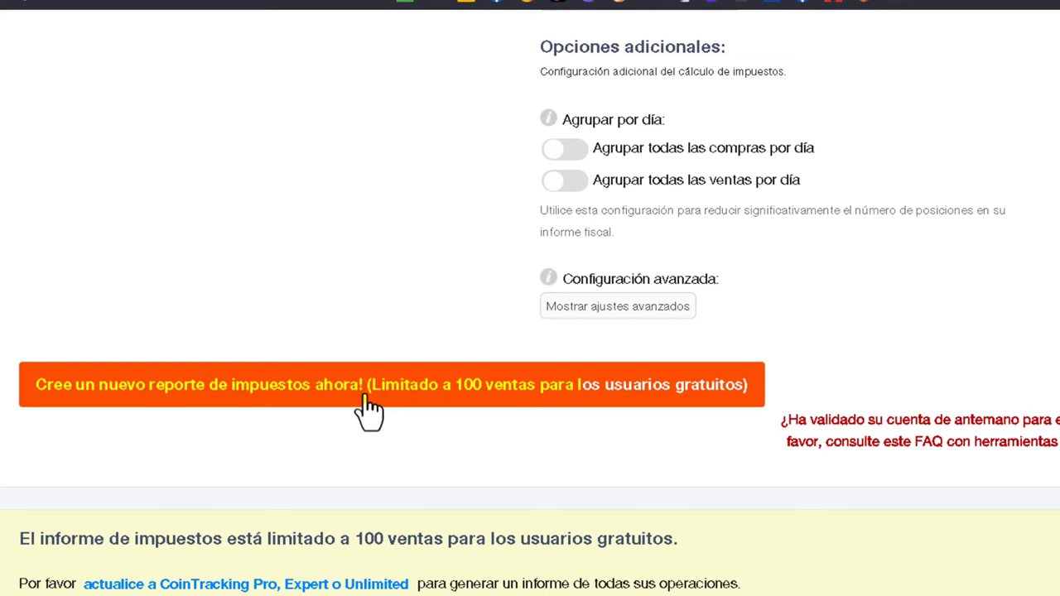
pyautogui.scroll(-2, 608, 322)
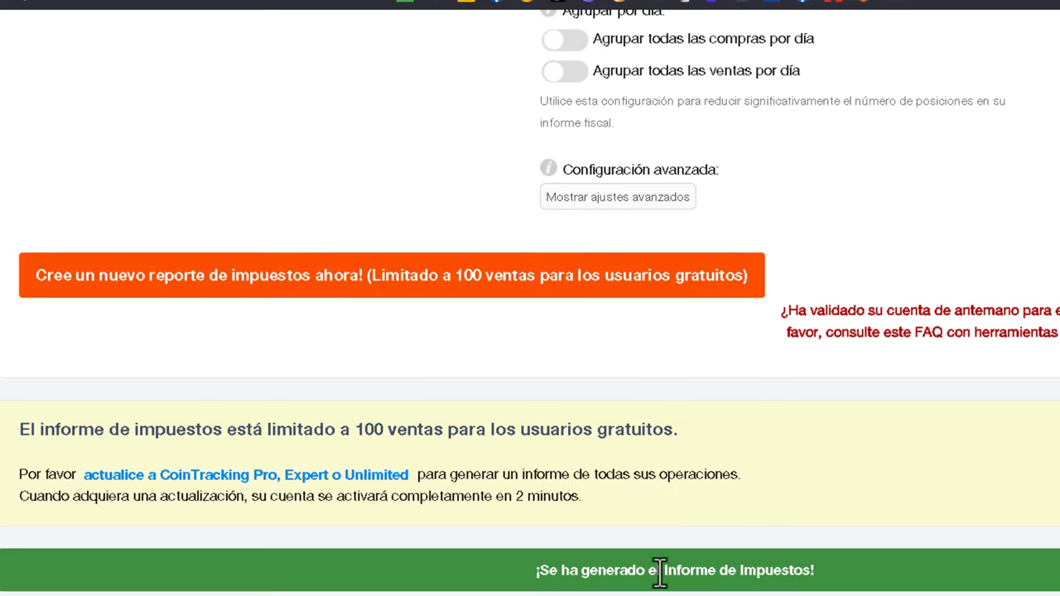
pyautogui.scroll(-4, 676, 579)
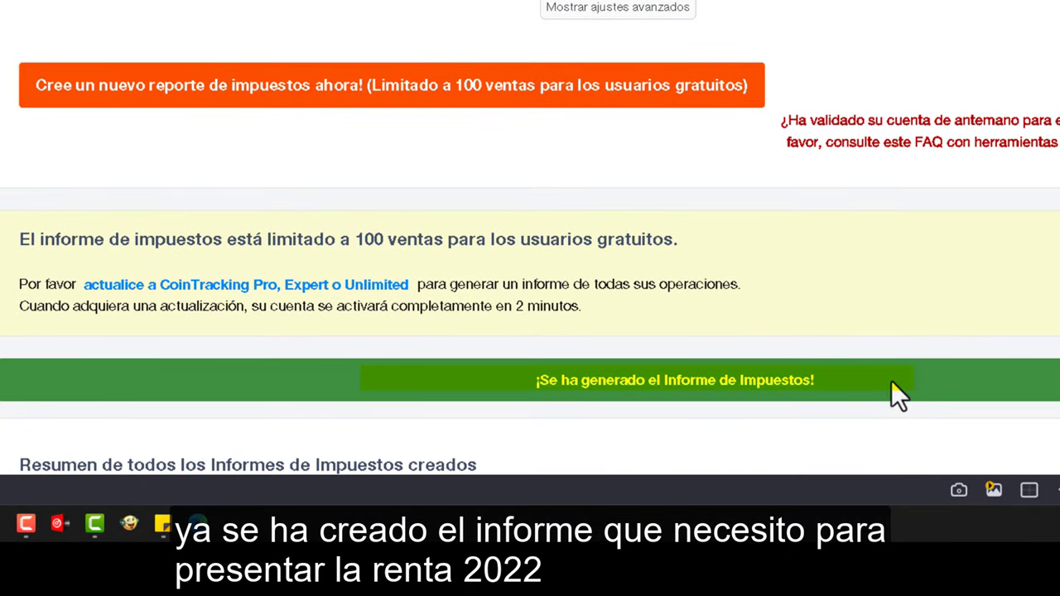
pyautogui.scroll(-6, 852, 306)
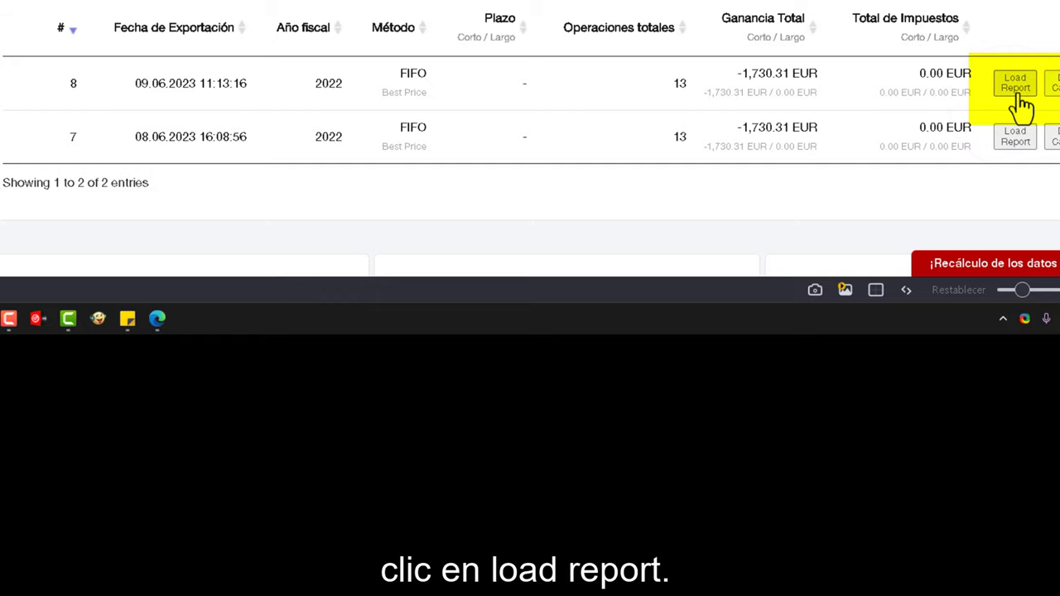
# - Load tax report #8 showing −1,730.31 EUR loss and download the full report
pyautogui.click(1022, 98)
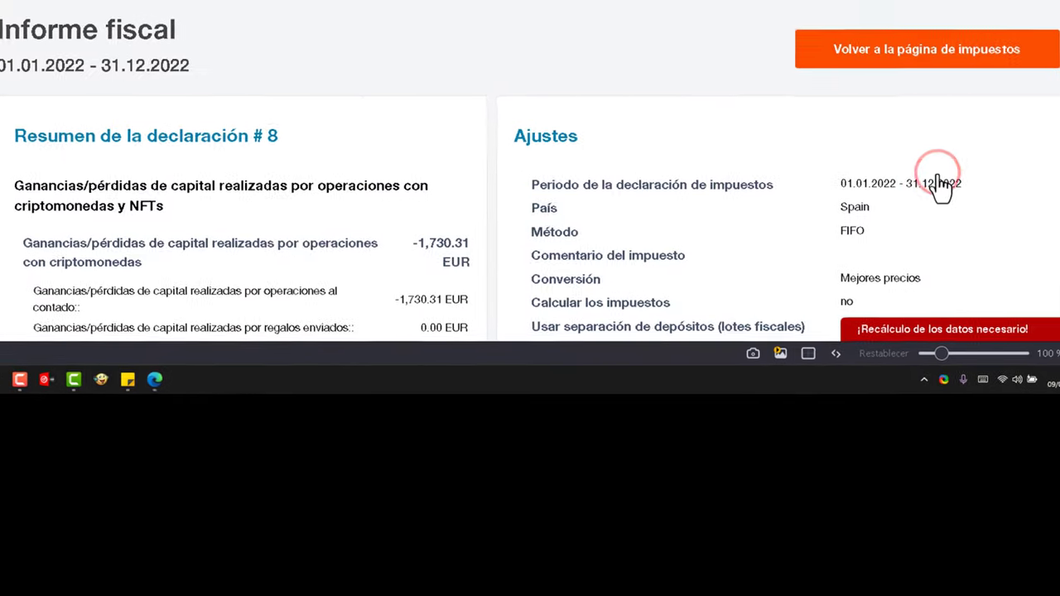
pyautogui.scroll(-5, 355, 104)
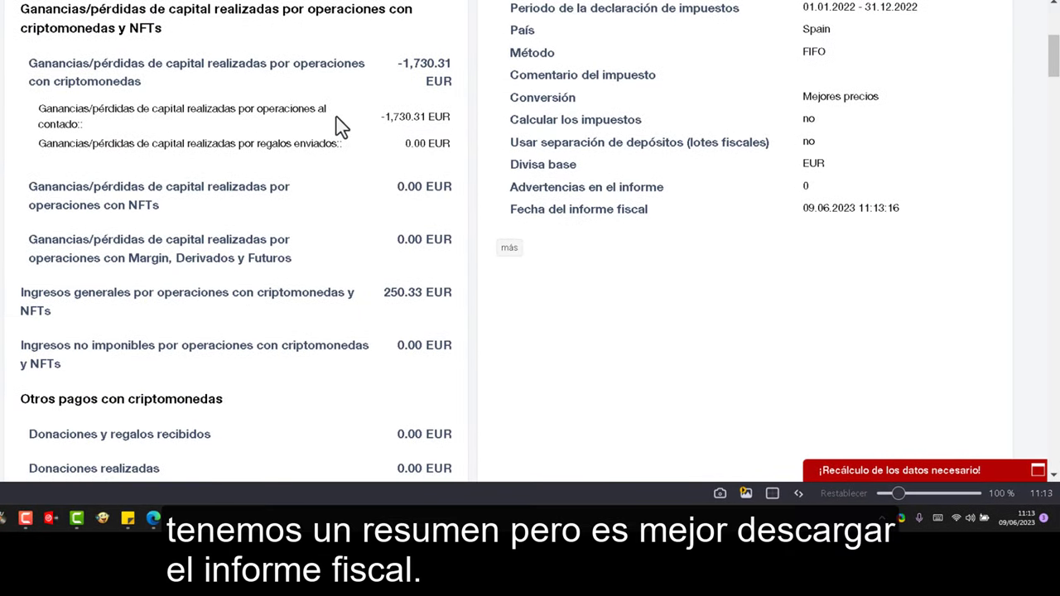
pyautogui.scroll(-2, 343, 128)
pyautogui.scroll(-3, 344, 132)
pyautogui.click(251, 219)
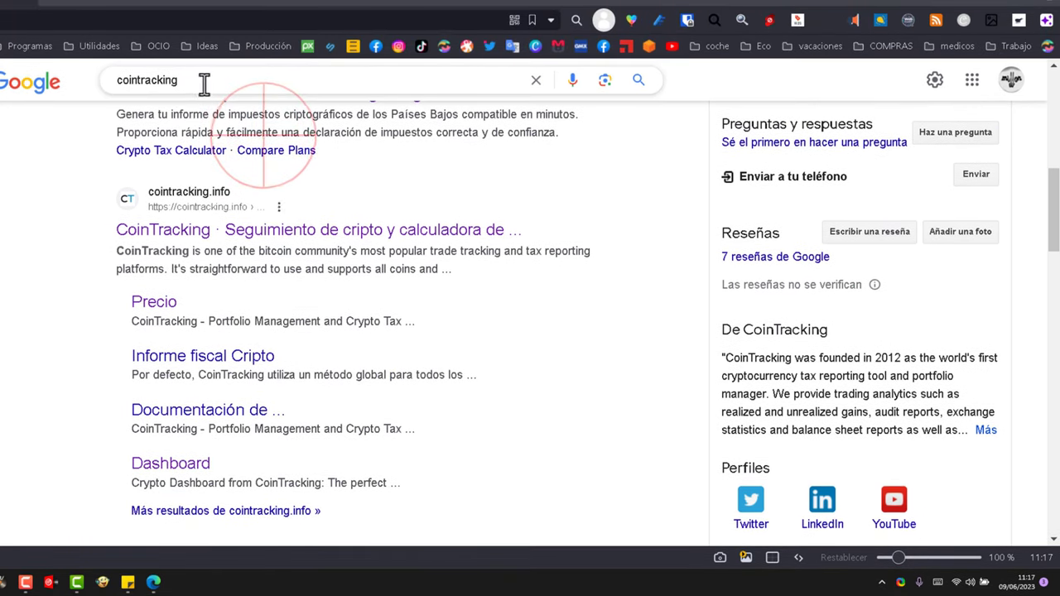
# - Sign in to Renta 2022 with a certificate on your own behalf and open the Renta WEB declaration
pyautogui.click(369, 265)
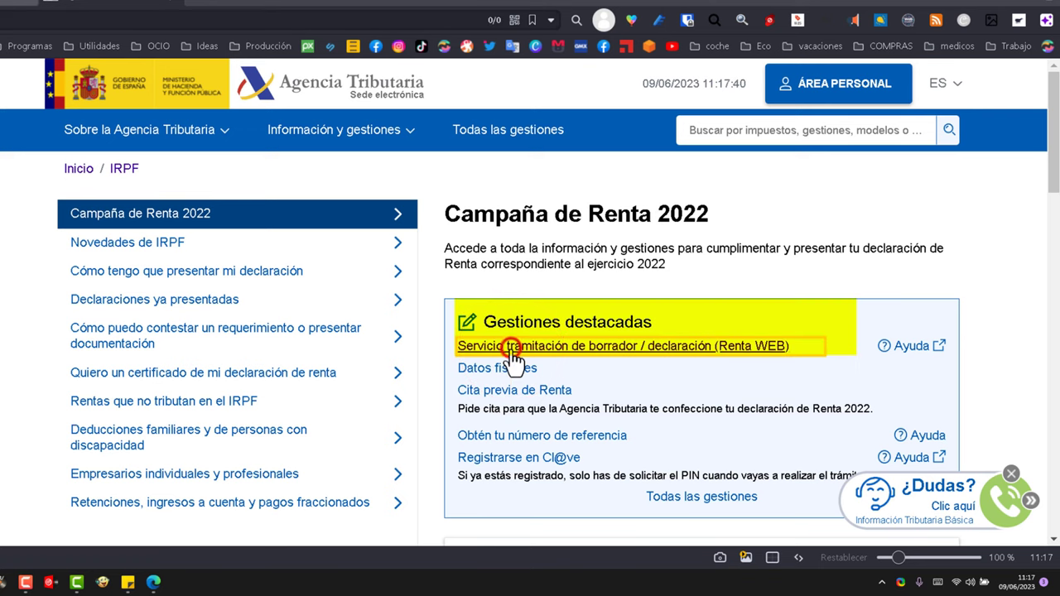
pyautogui.click(511, 348)
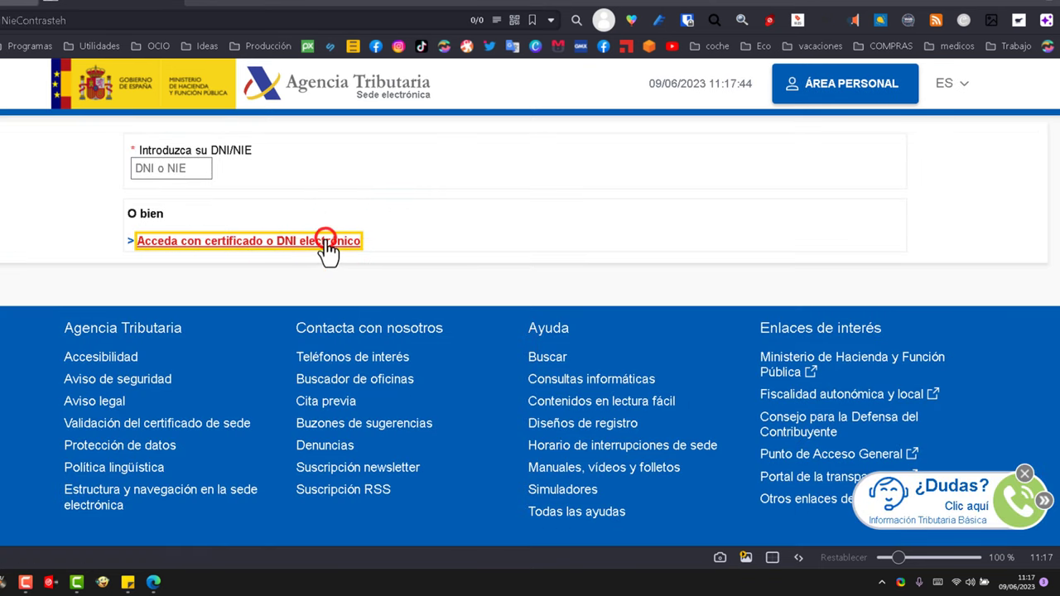
pyautogui.click(329, 245)
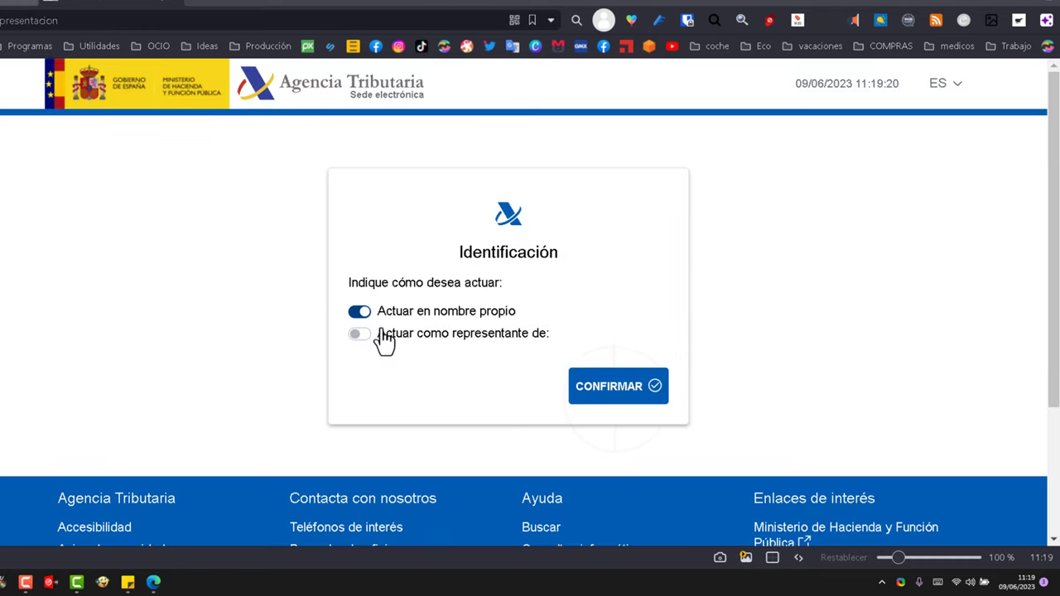
pyautogui.click(622, 388)
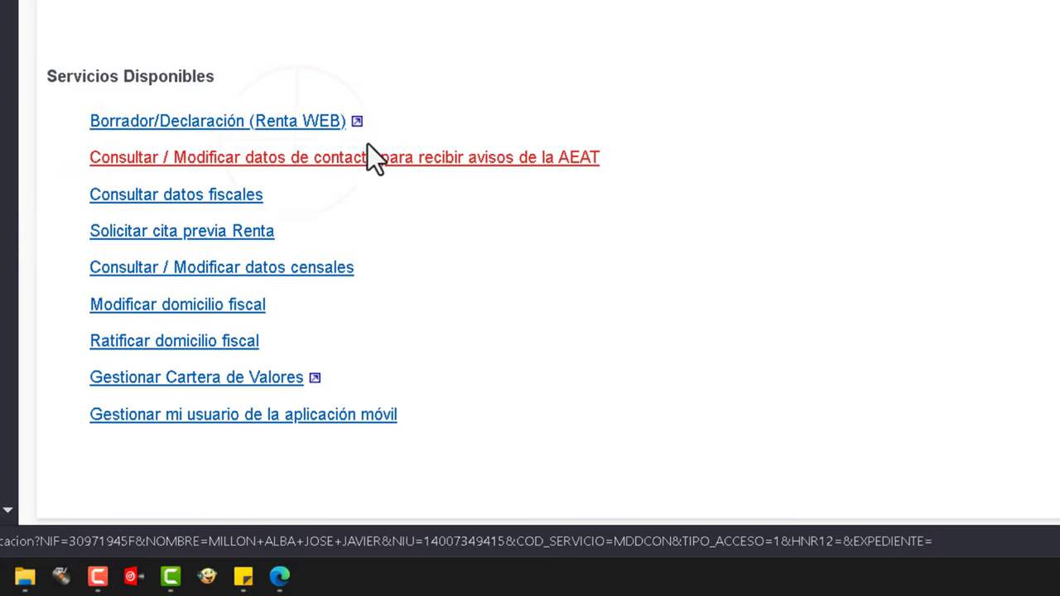
pyautogui.click(304, 122)
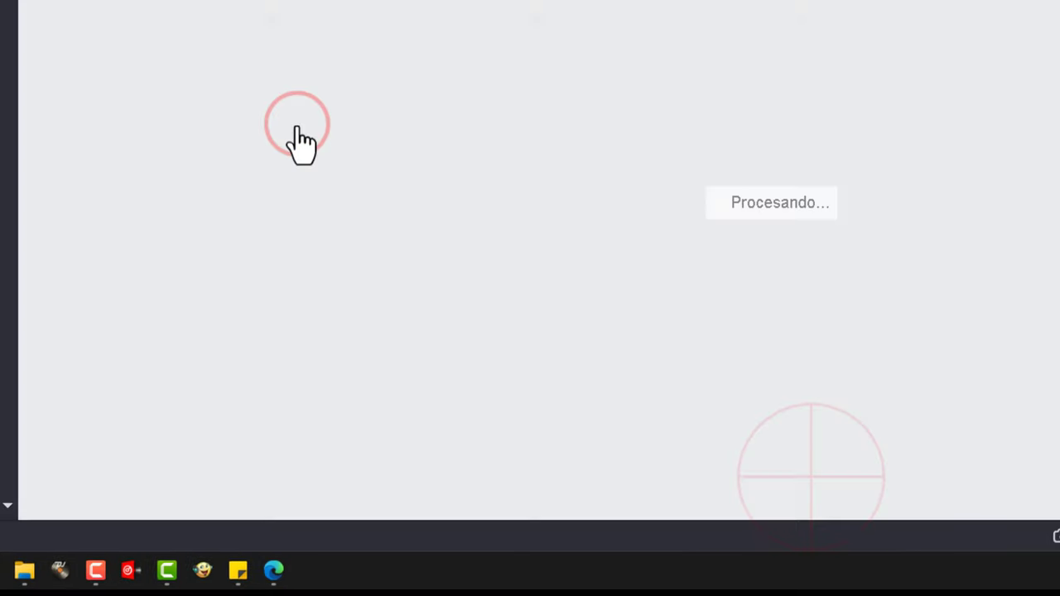
pyautogui.click(572, 312)
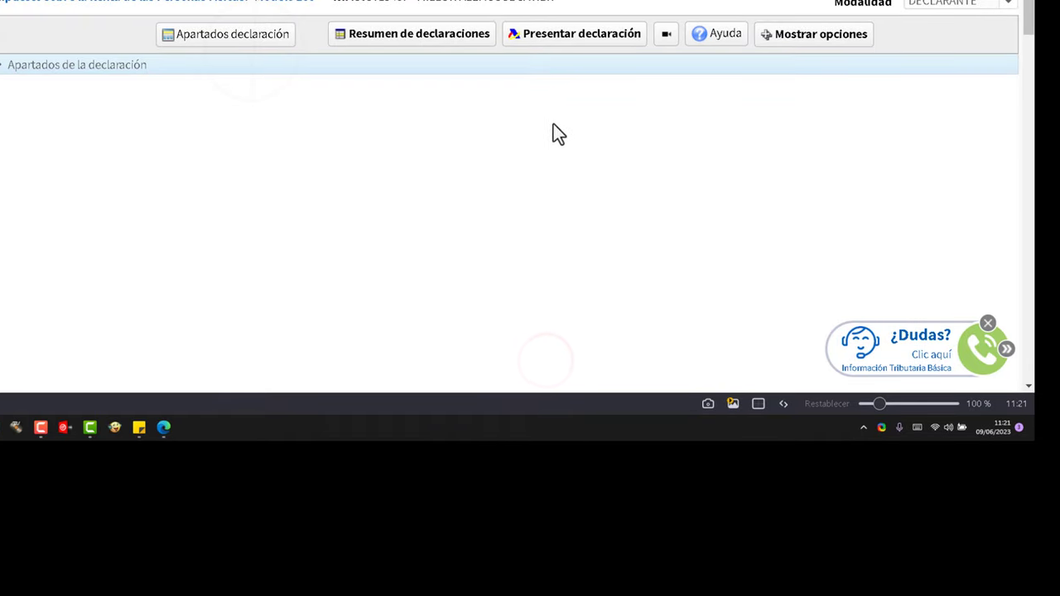
# - Go via Apartados declaración > Ganancias y pérdidas patrimoniales to the Monedas virtuales form (boxes 1800–1808)
pyautogui.click(258, 40)
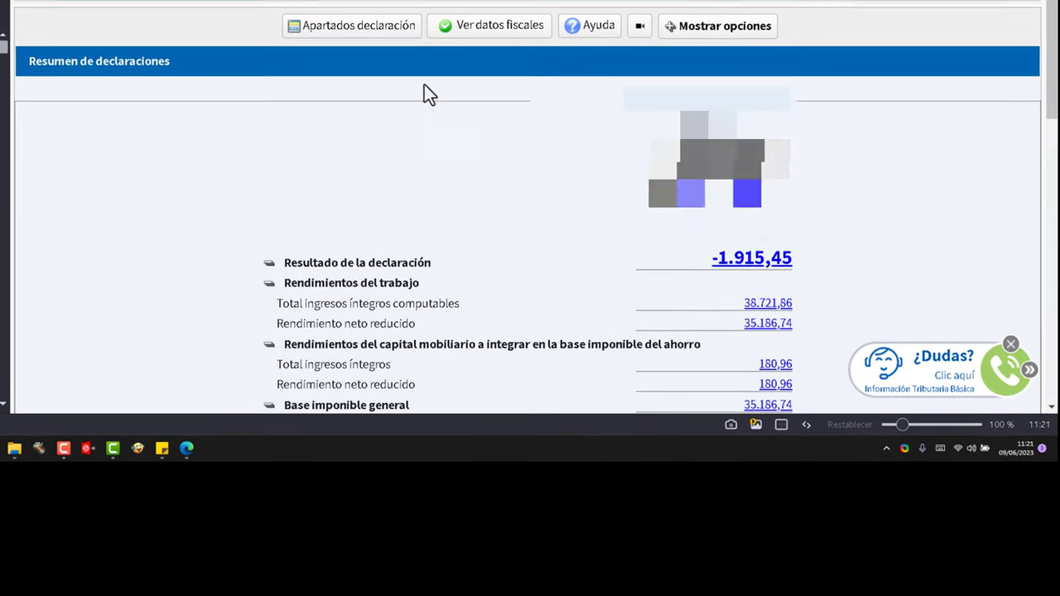
pyautogui.click(391, 30)
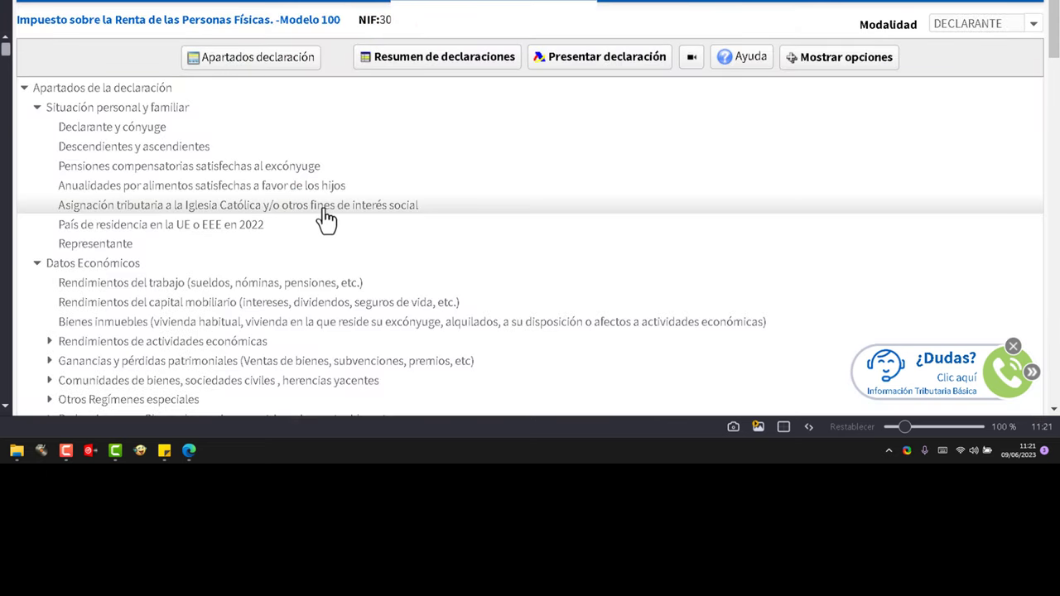
pyautogui.scroll(-1, 327, 214)
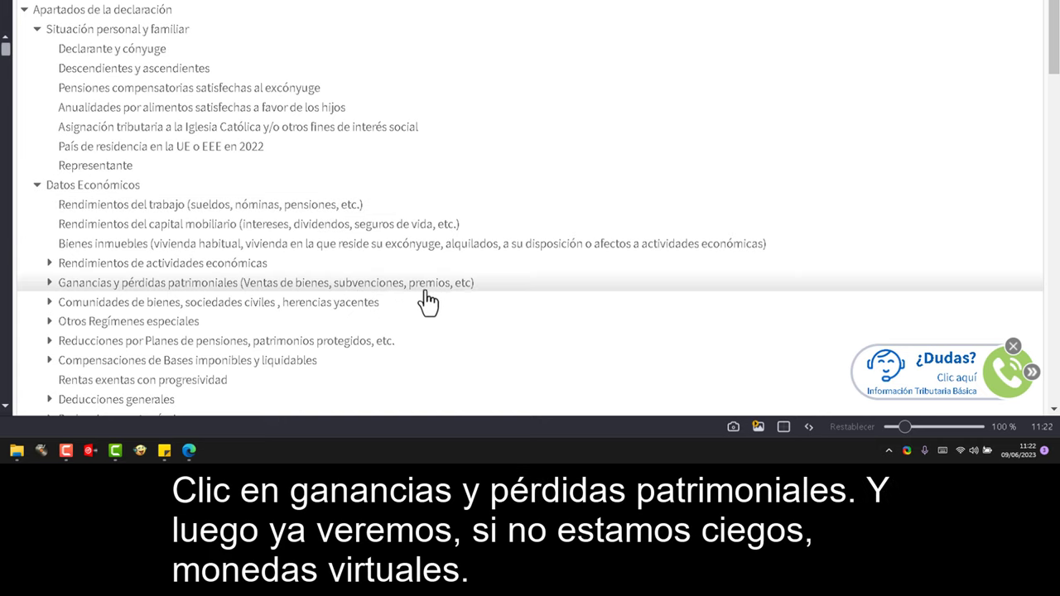
pyautogui.click(445, 290)
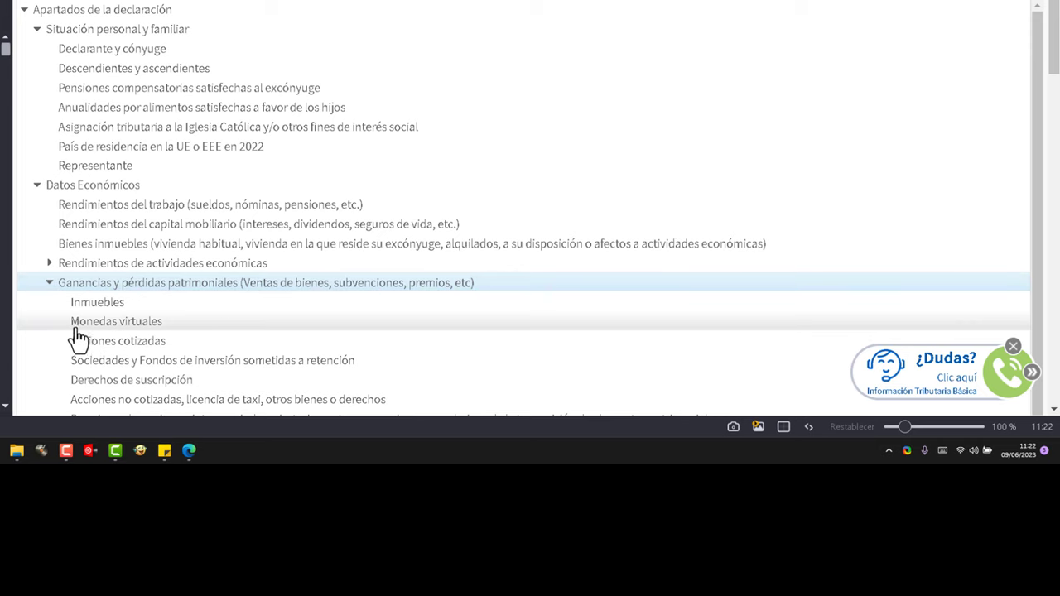
pyautogui.click(83, 322)
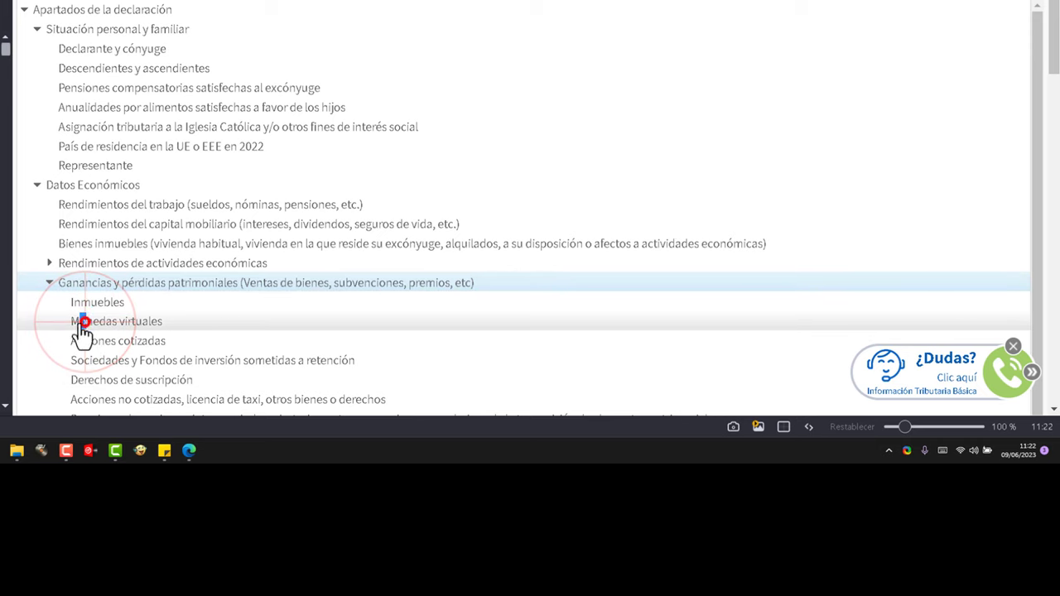
pyautogui.scroll(-2, 540, 210)
pyautogui.hscroll(3, 540, 210)
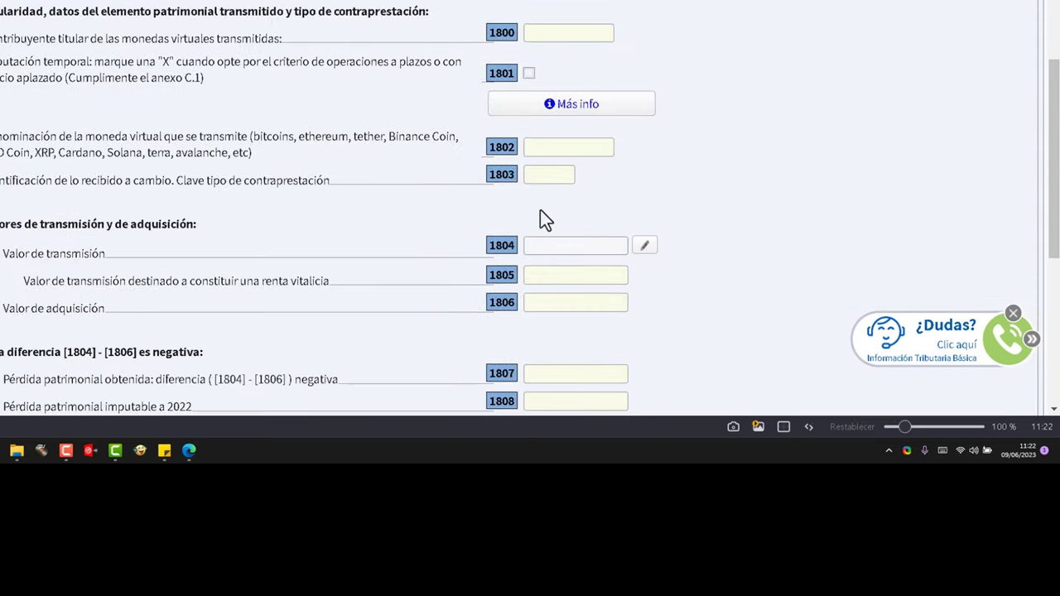
# - Open the box 1804 detail form and name the virtual currency COINBASE
pyautogui.click(644, 251)
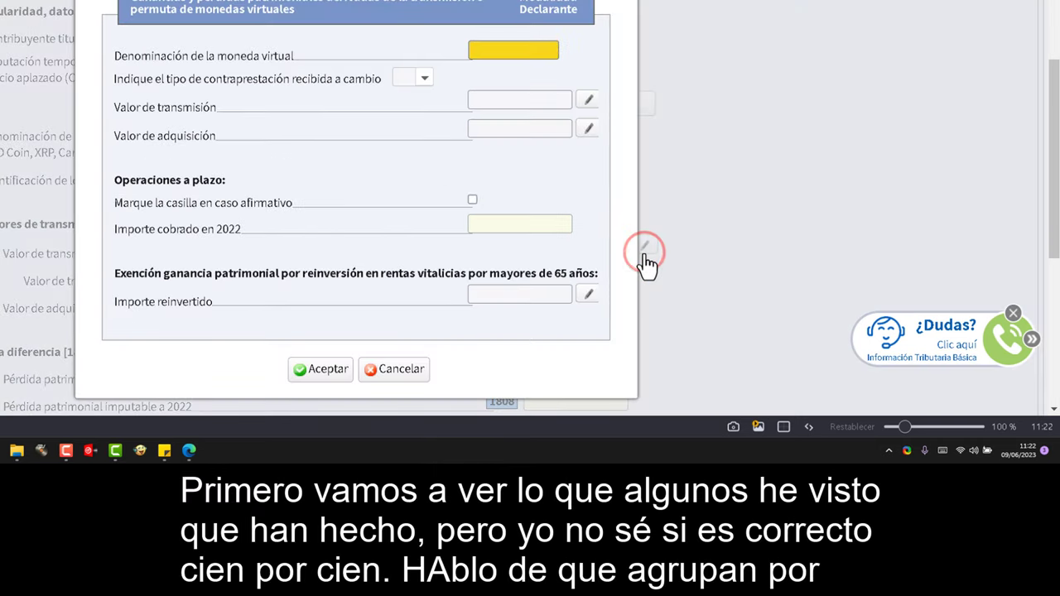
pyautogui.click(526, 53)
pyautogui.write('C')
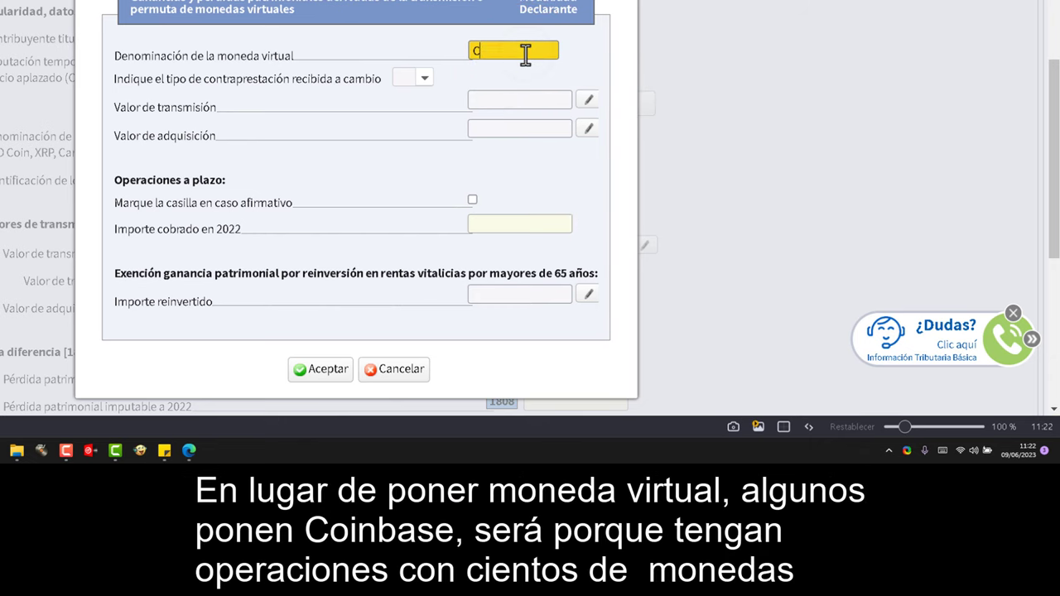
pyautogui.write('O')
pyautogui.write('INBA')
pyautogui.write('SE')
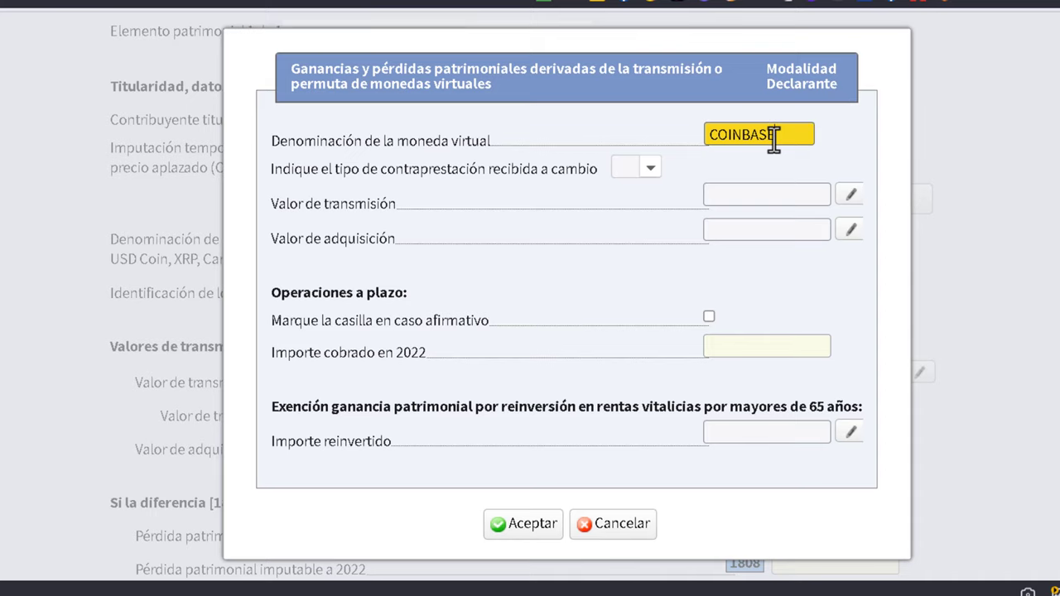
pyautogui.click(349, 127)
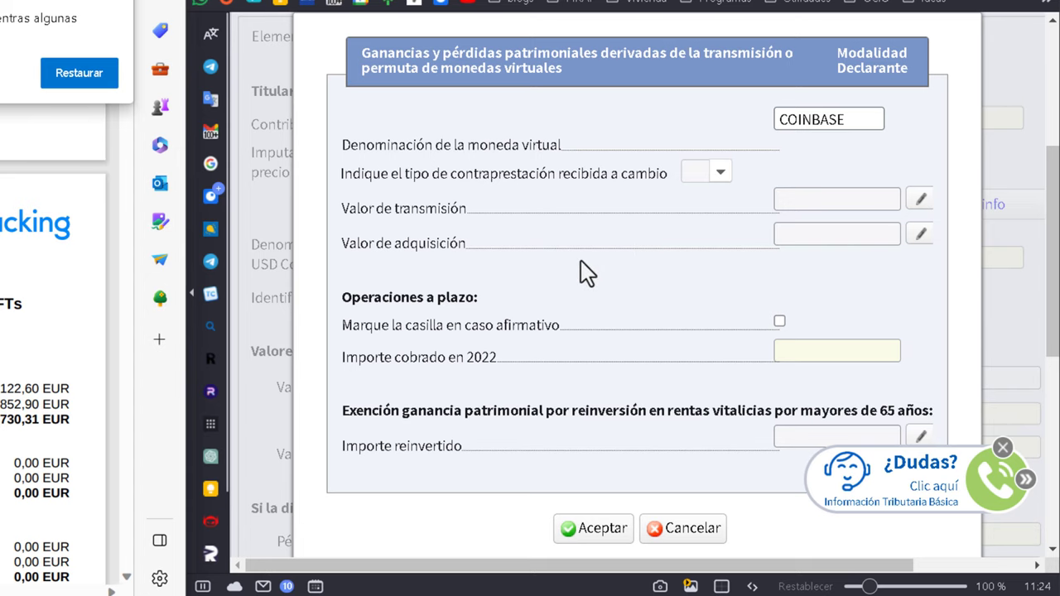
# - Set the consideration type to F (Moneda de curso legal) and open Valor de transmisión
pyautogui.click(721, 176)
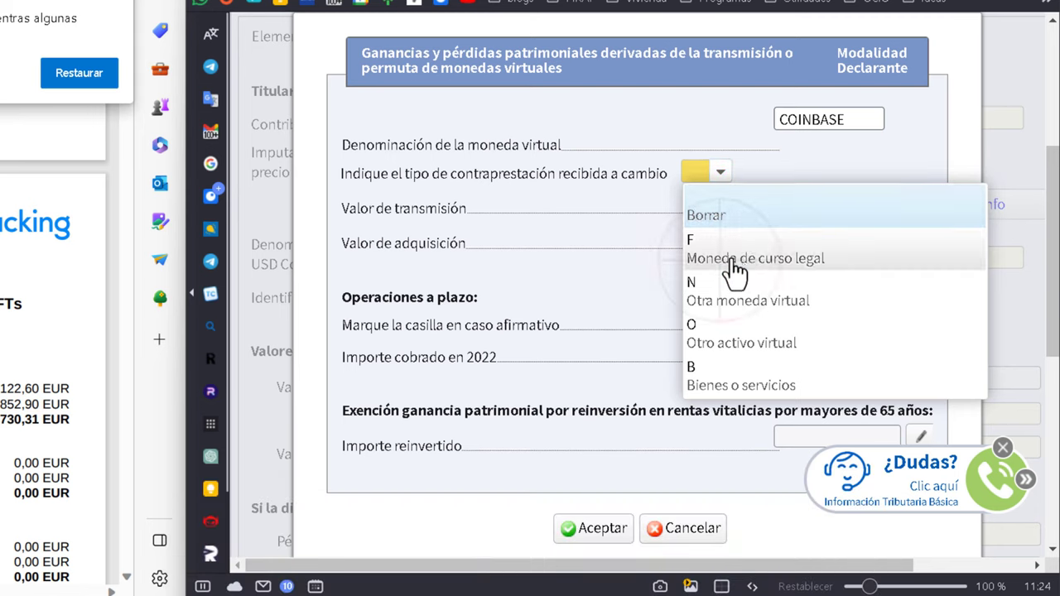
pyautogui.click(734, 242)
pyautogui.click(734, 277)
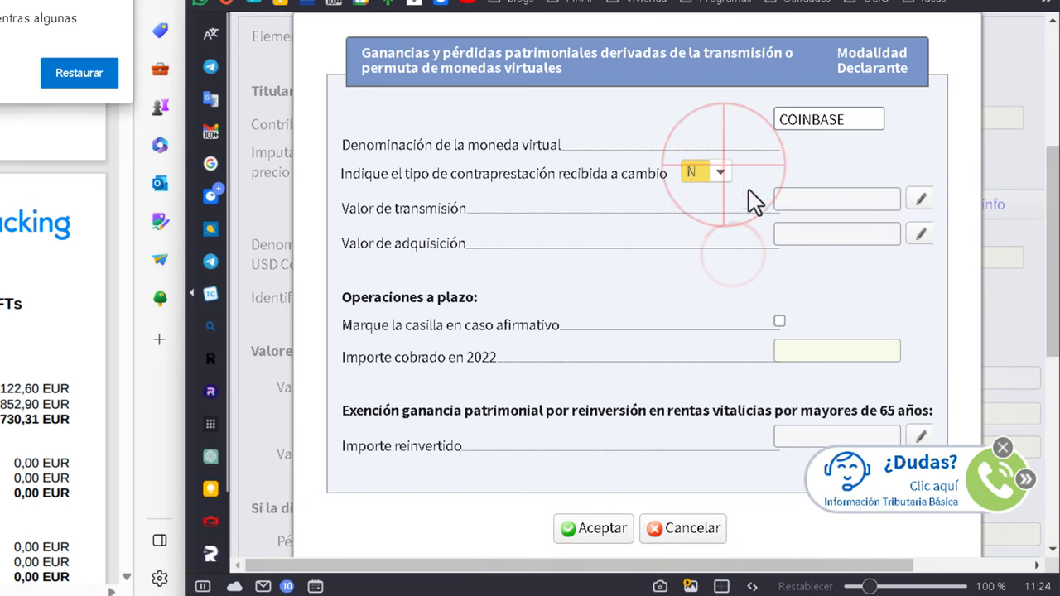
pyautogui.click(723, 172)
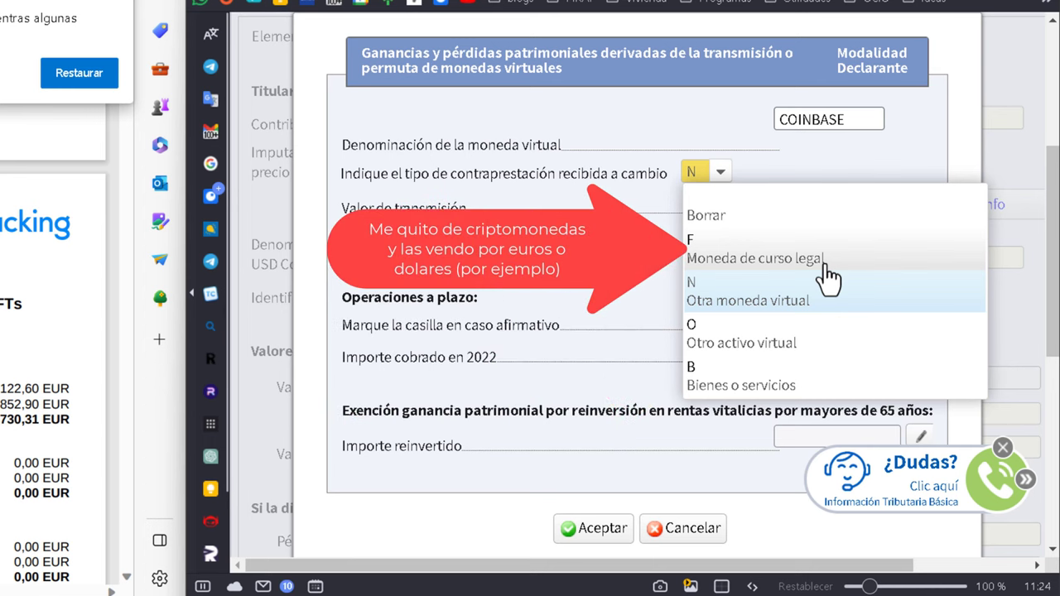
pyautogui.click(826, 264)
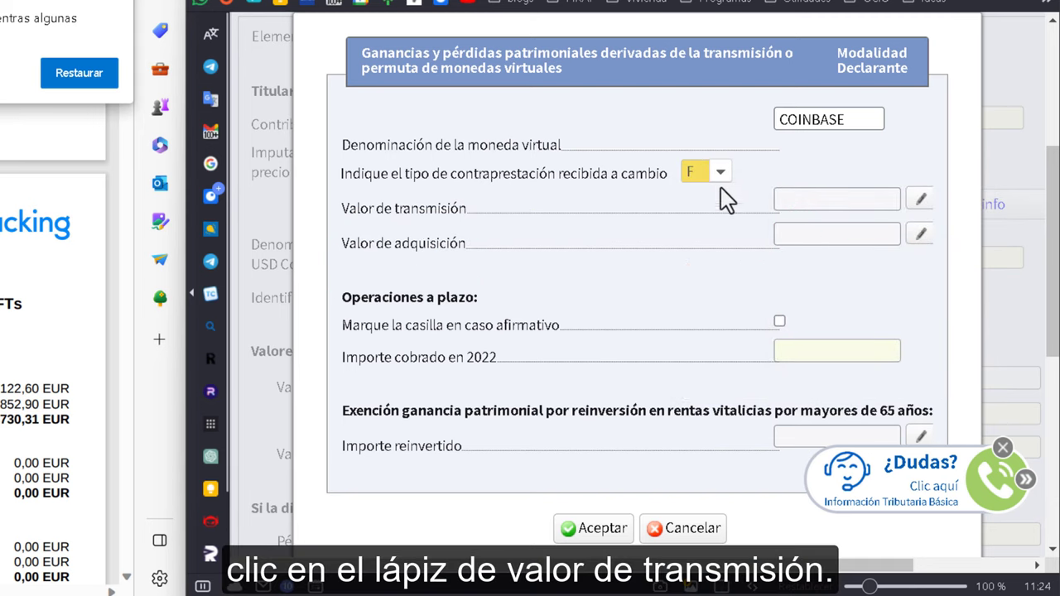
pyautogui.click(921, 199)
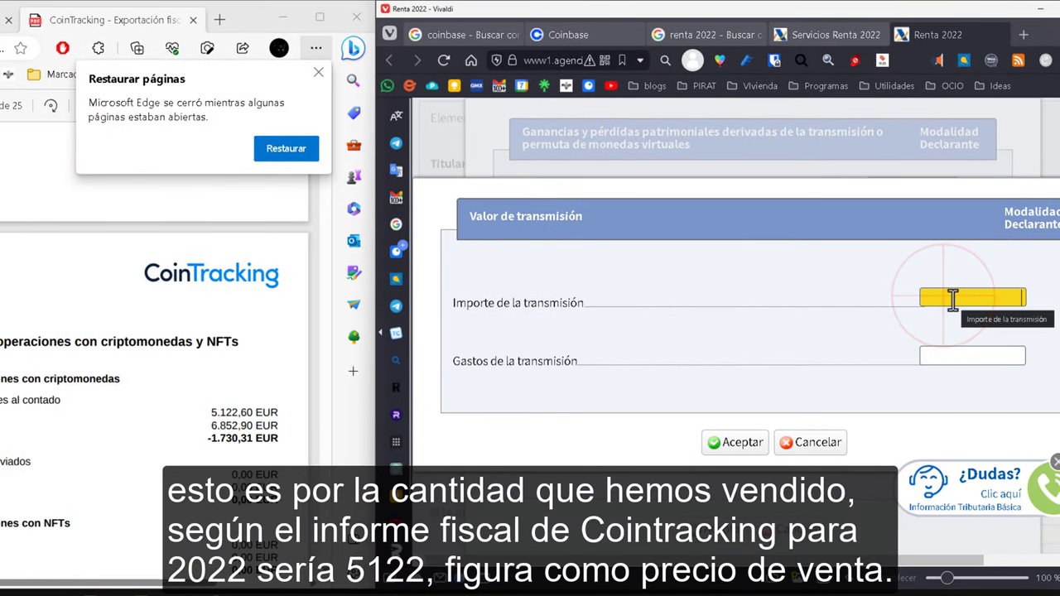
# - Enter 5.122,60 as the COINBASE transmission amount
pyautogui.click(953, 300)
pyautogui.write('2122,6')
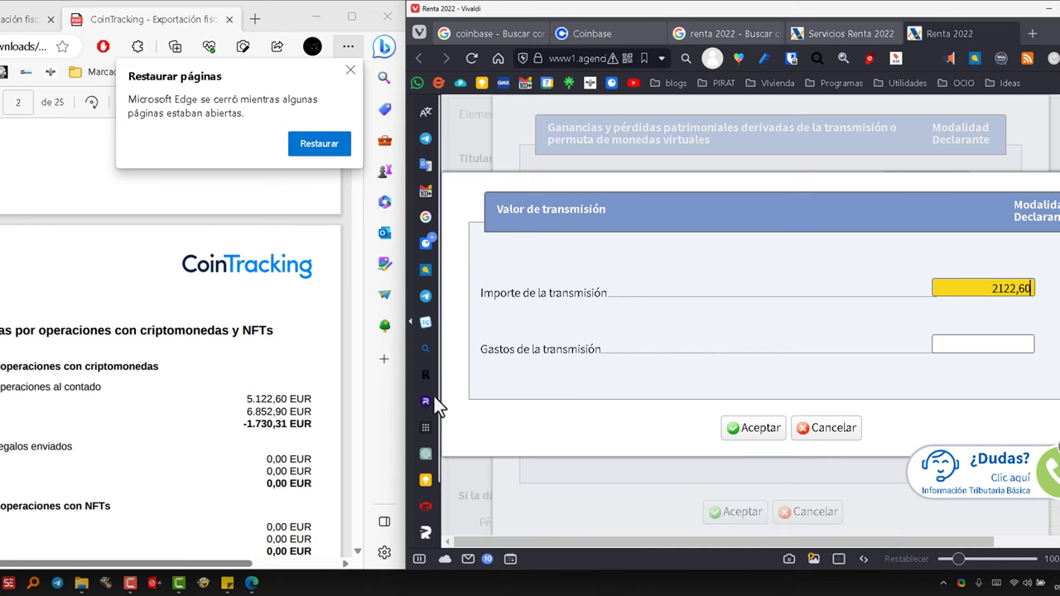
pyautogui.moveTo(246, 399); pyautogui.dragTo(310, 399)
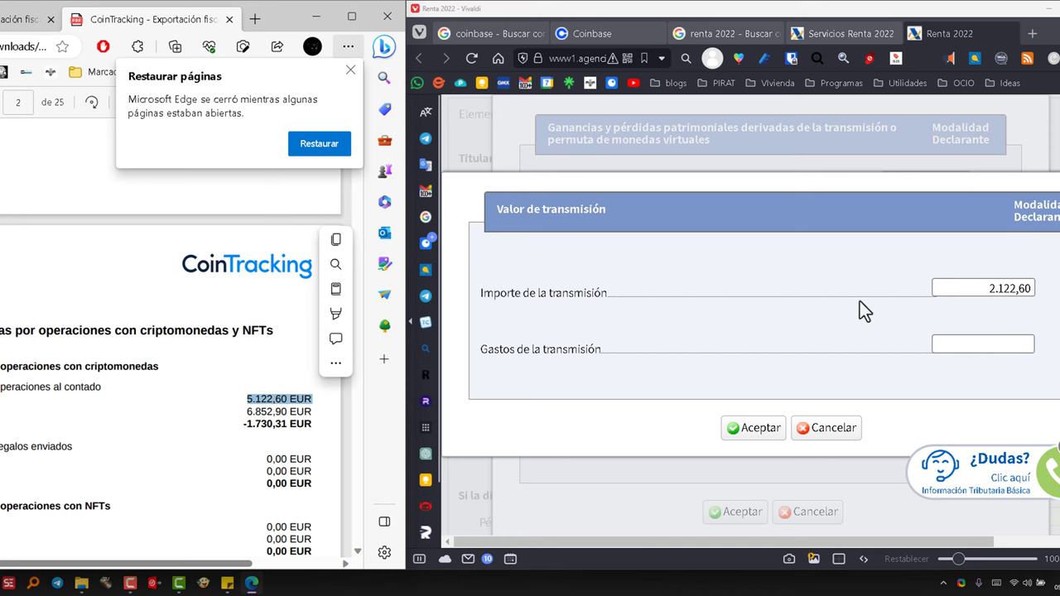
pyautogui.click(753, 428)
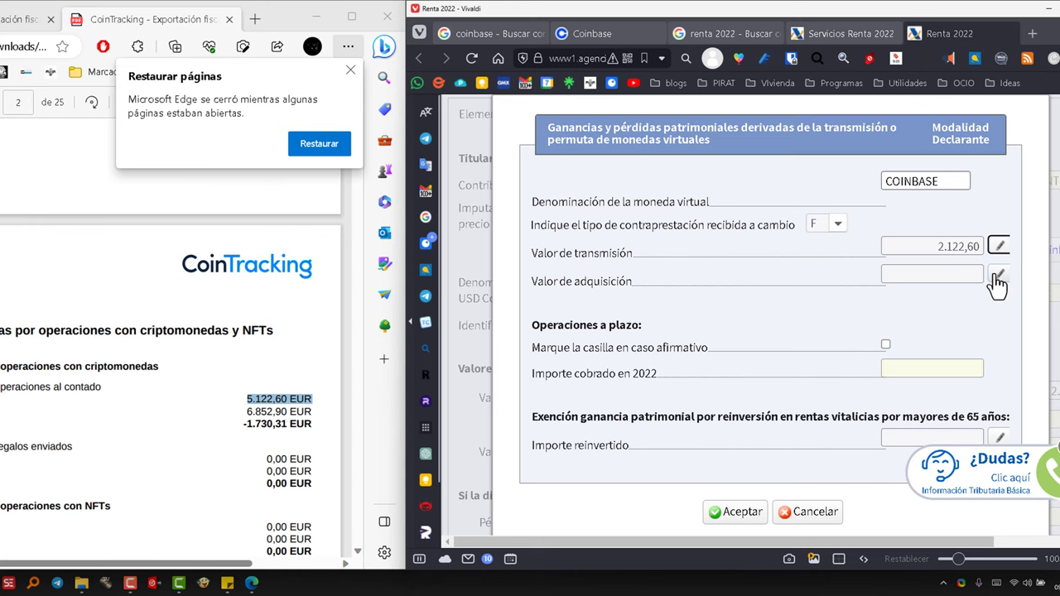
# - Enter 6.852,90 as the acquisition amount and accept the COINBASE entry
pyautogui.click(998, 278)
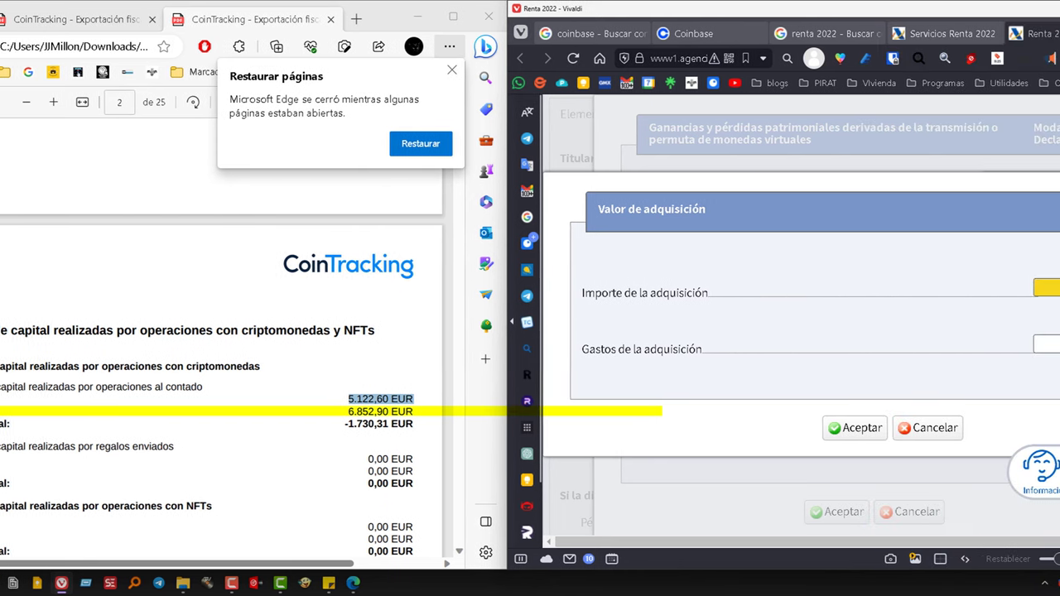
pyautogui.write('6852,90')
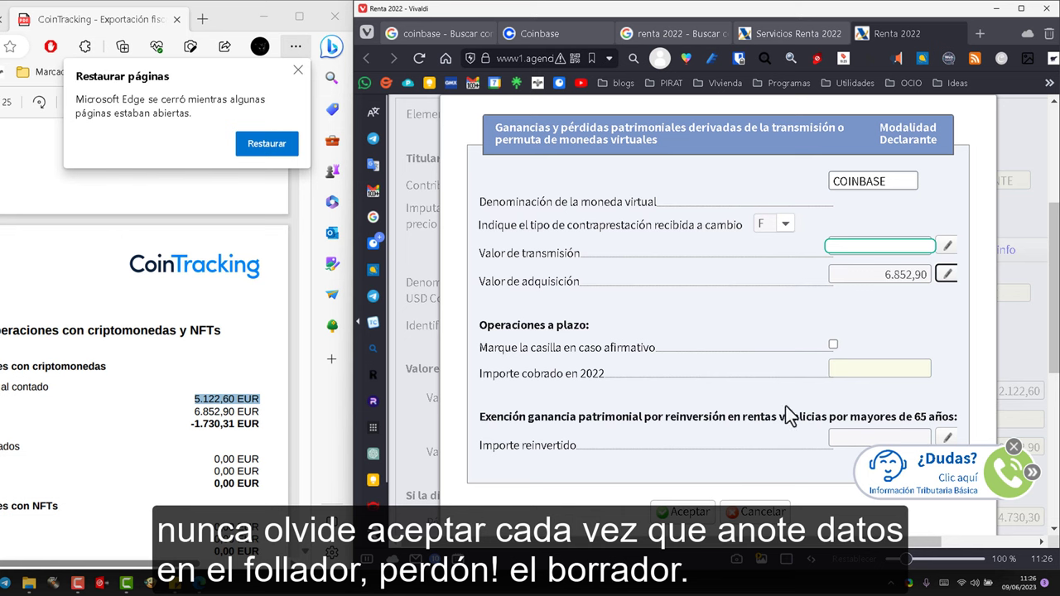
pyautogui.click(689, 513)
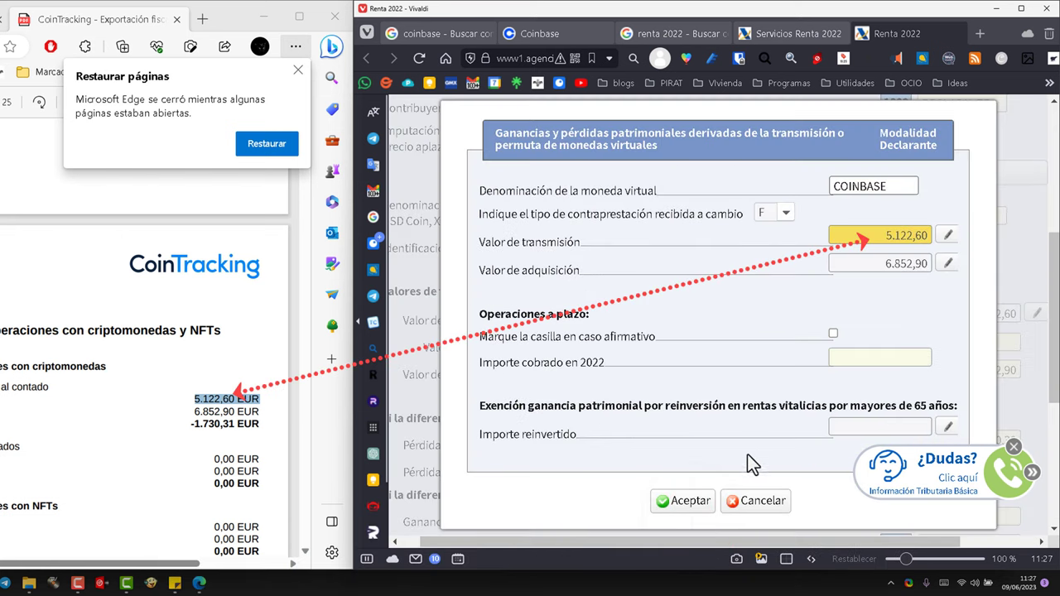
pyautogui.click(684, 500)
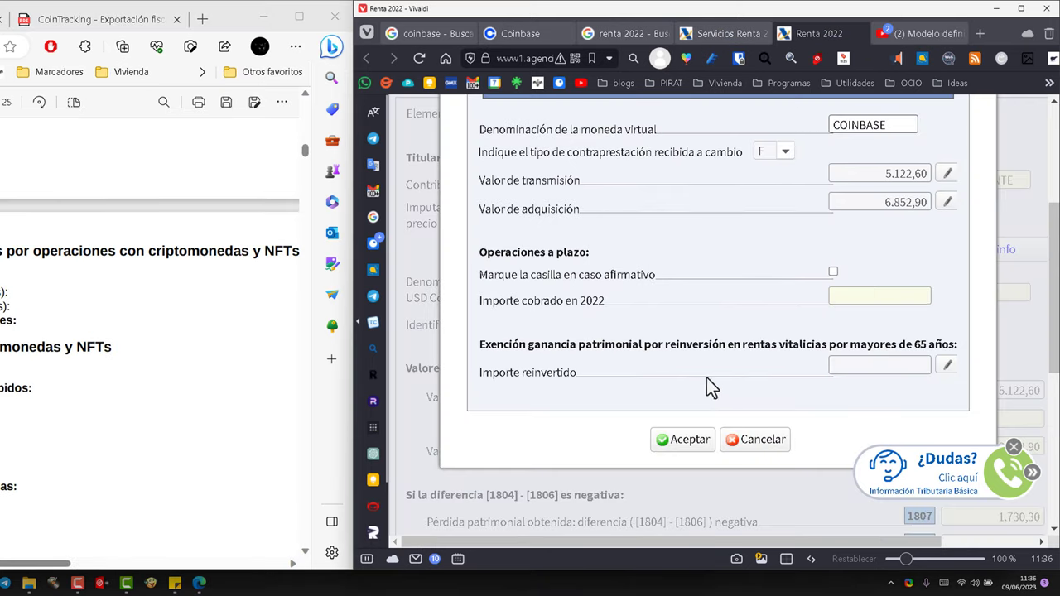
pyautogui.click(690, 421)
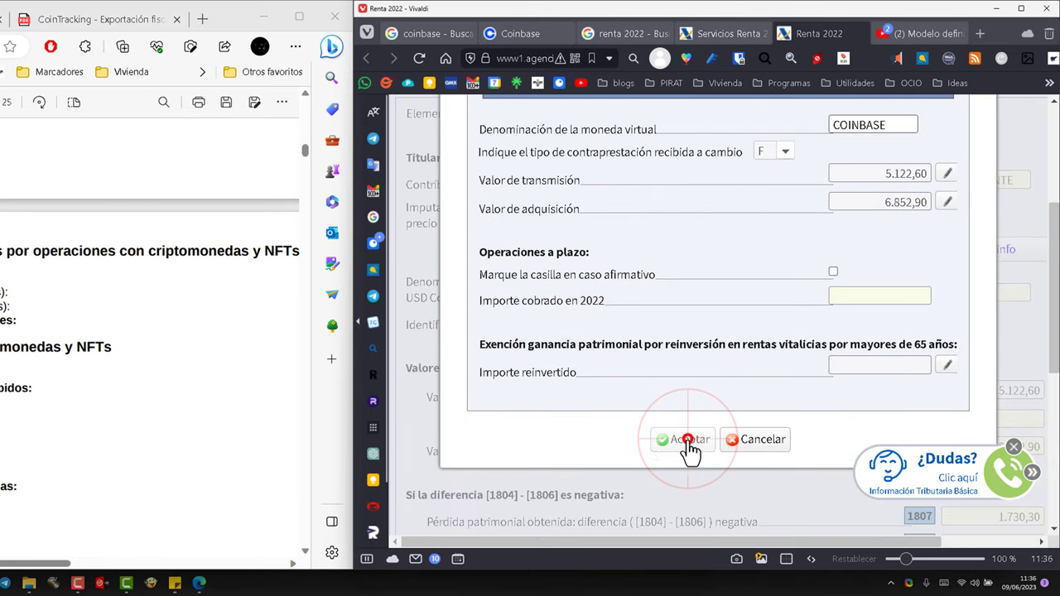
pyautogui.scroll(-5, 704, 464)
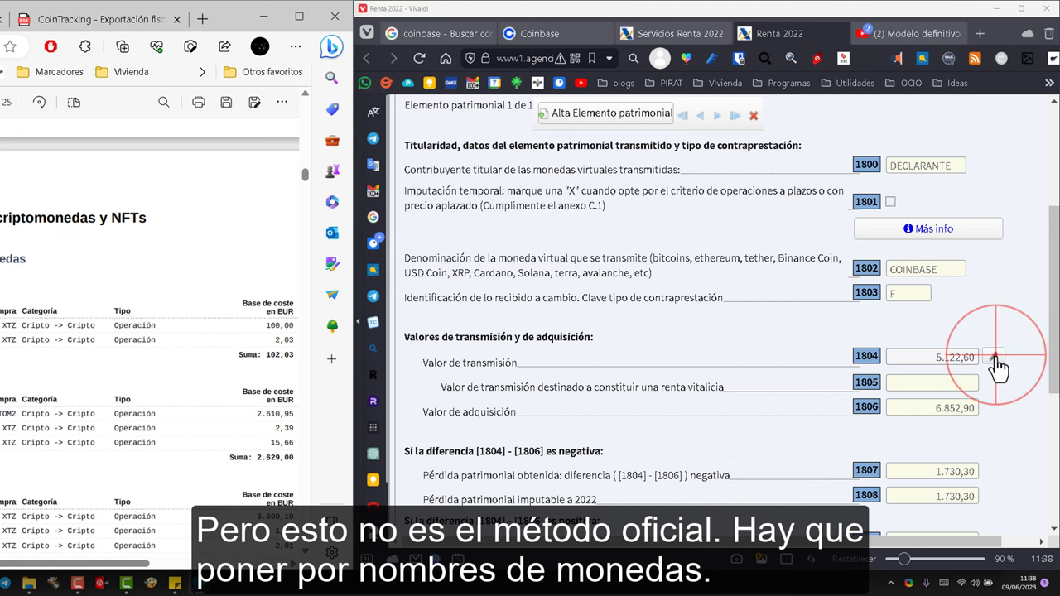
# - Reopen the crypto entry, replace the coin name, and enter 114,29 as transmission value
pyautogui.click(996, 356)
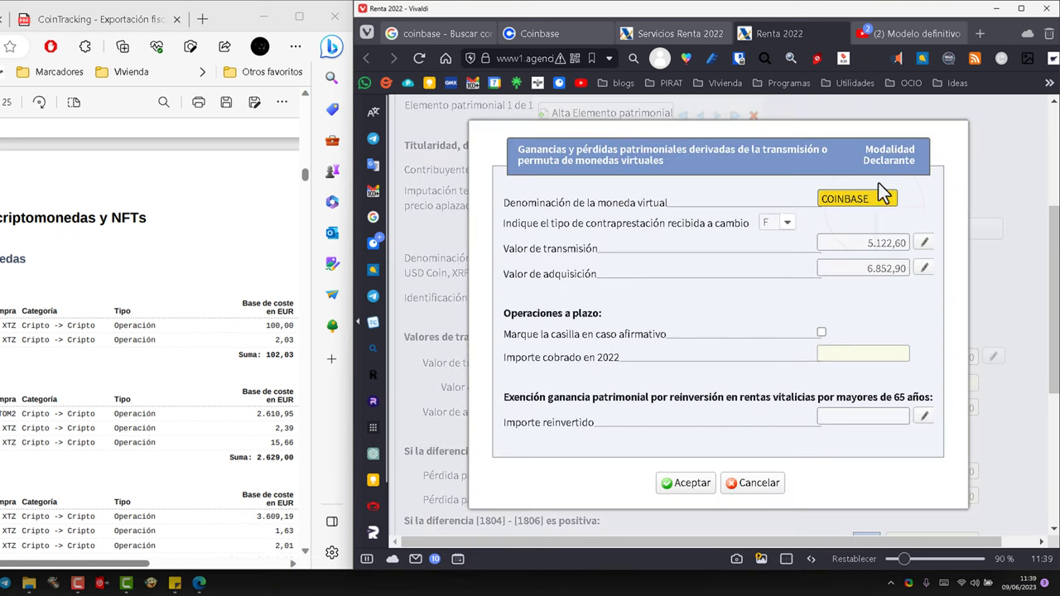
pyautogui.doubleClick(880, 198)
pyautogui.press('BackSpace')
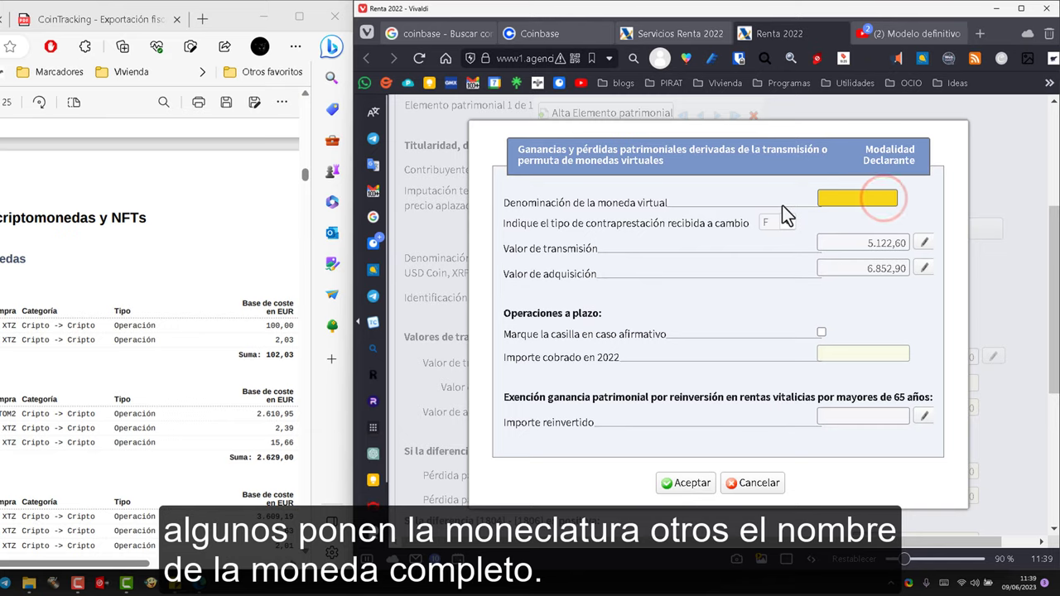
pyautogui.write('ADA')
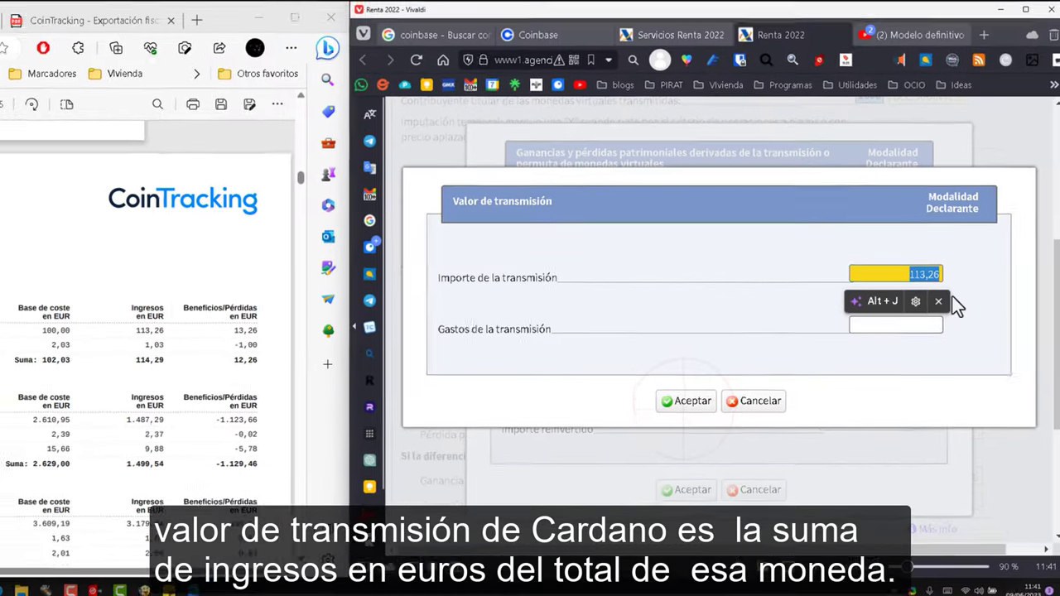
pyautogui.write('114,29')
pyautogui.click(696, 399)
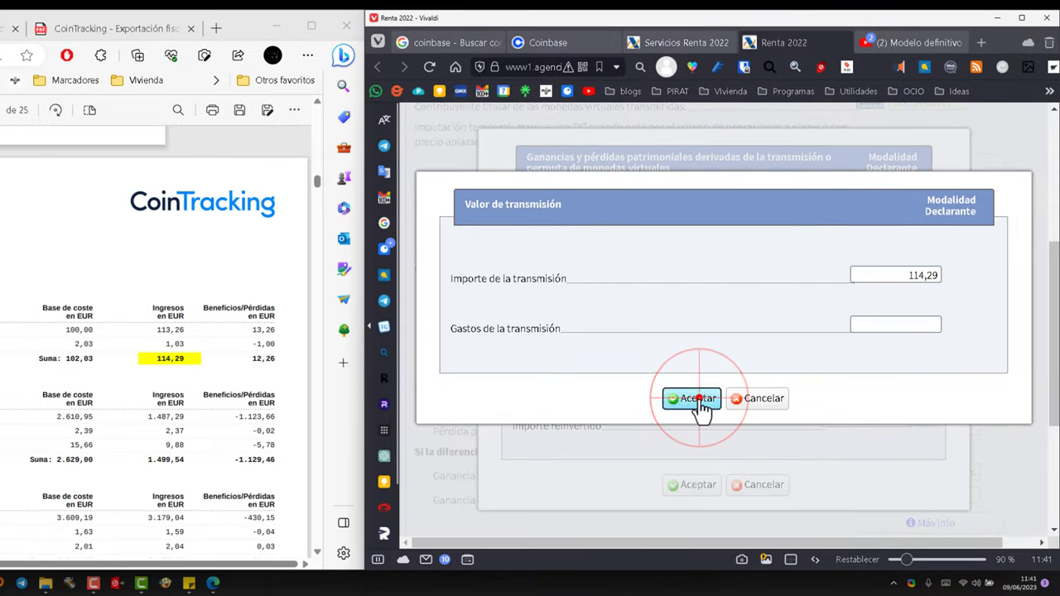
# - Change the acquisition value to 102,03 and confirm the entry named CARDANO
pyautogui.click(925, 273)
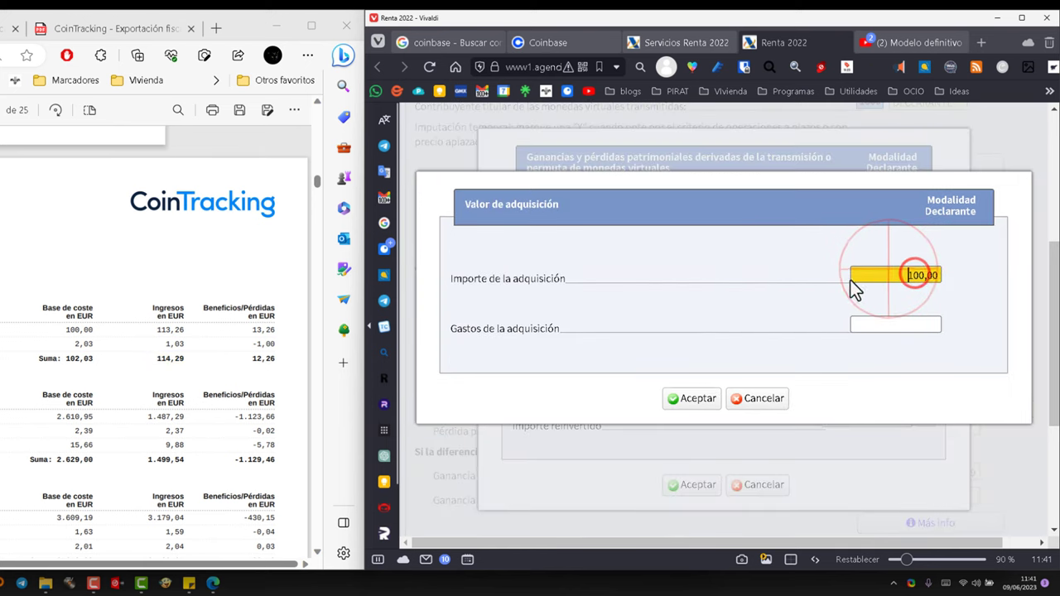
pyautogui.click(887, 275)
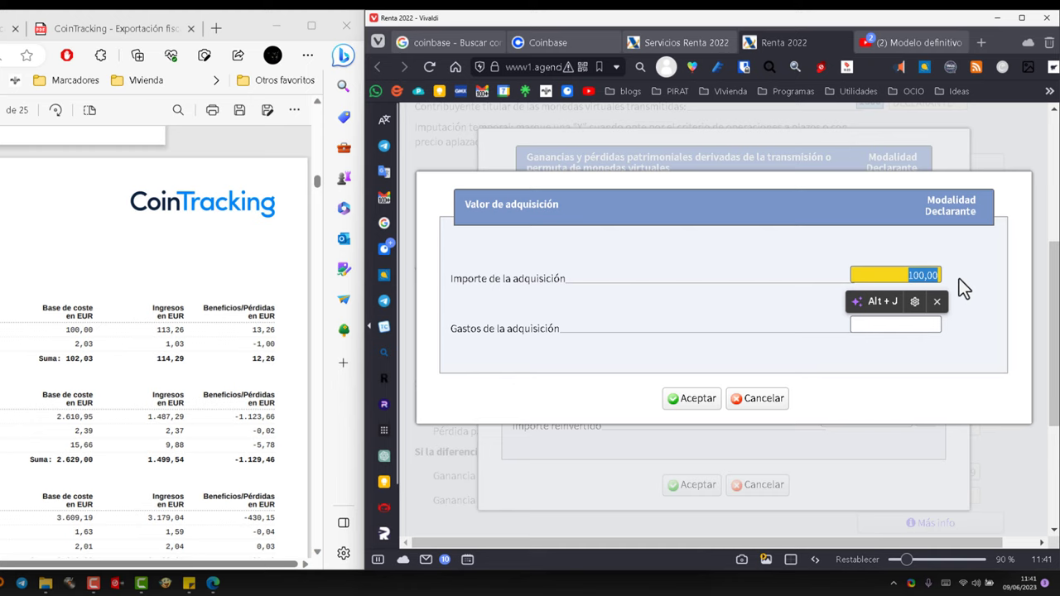
pyautogui.write('102')
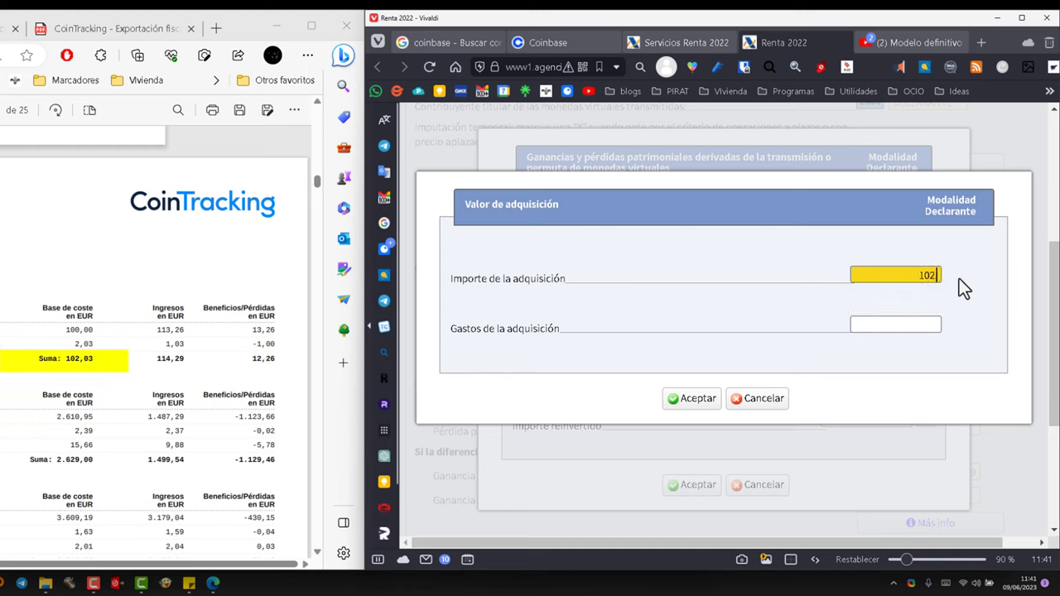
pyautogui.write(',03')
pyautogui.press('Return')
pyautogui.click(21, 564)
pyautogui.hscroll(-5, 21, 563)
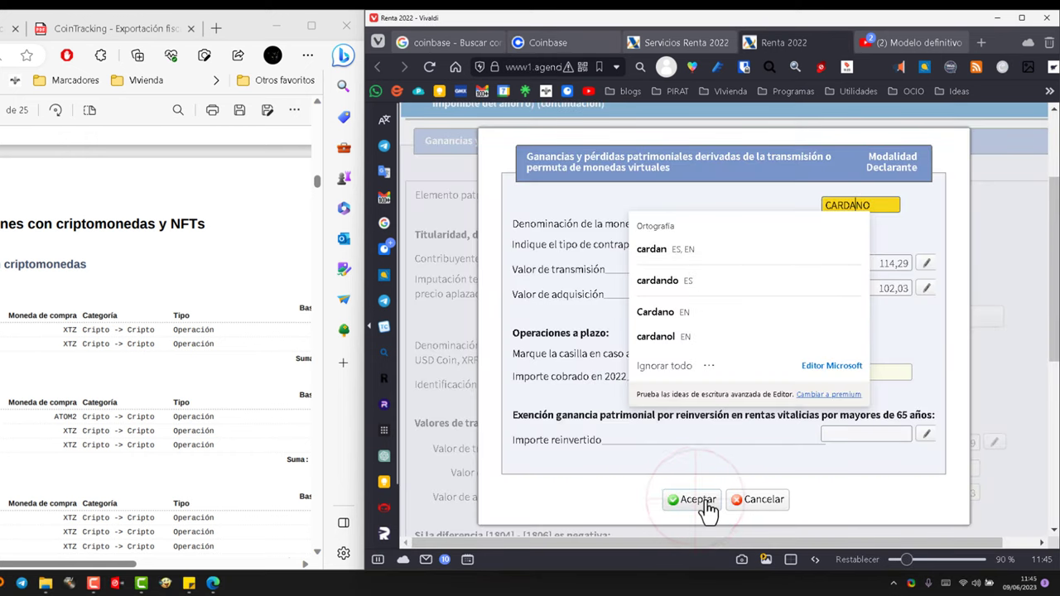
pyautogui.click(706, 503)
pyautogui.write('CA')
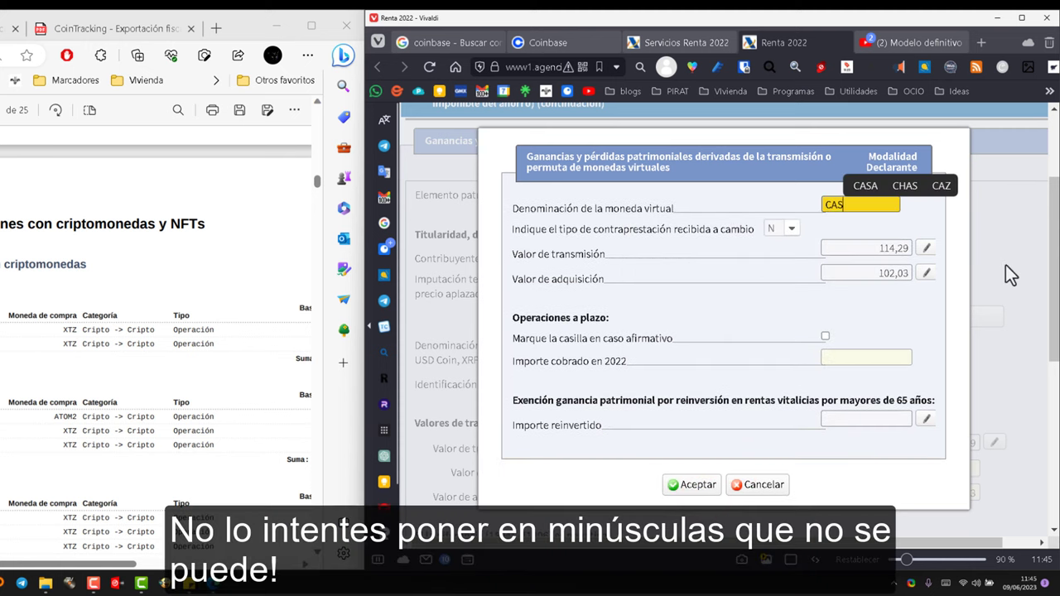
pyautogui.write('RDANO')
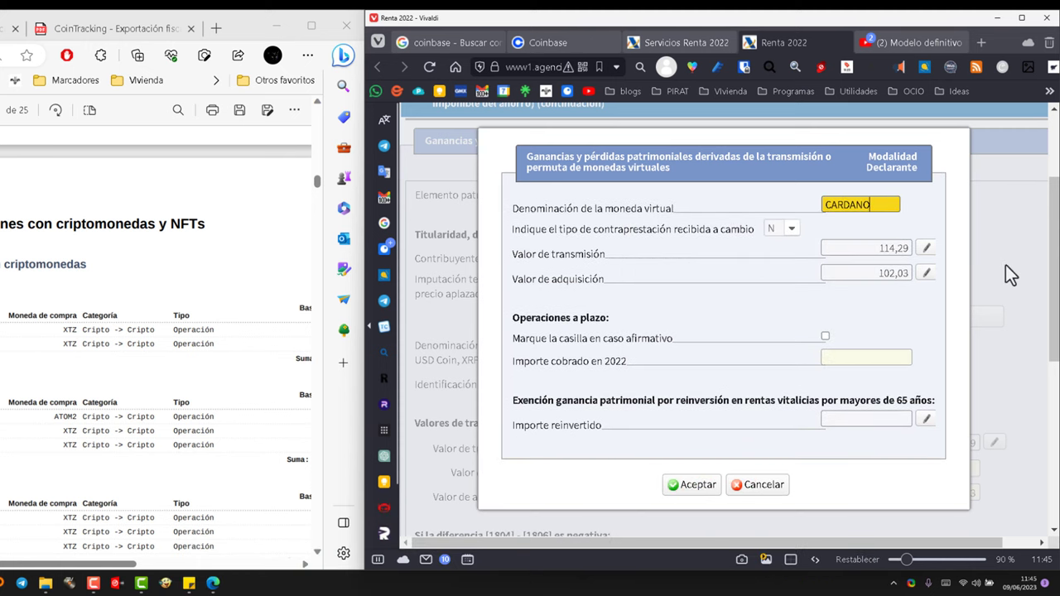
pyautogui.press('Return')
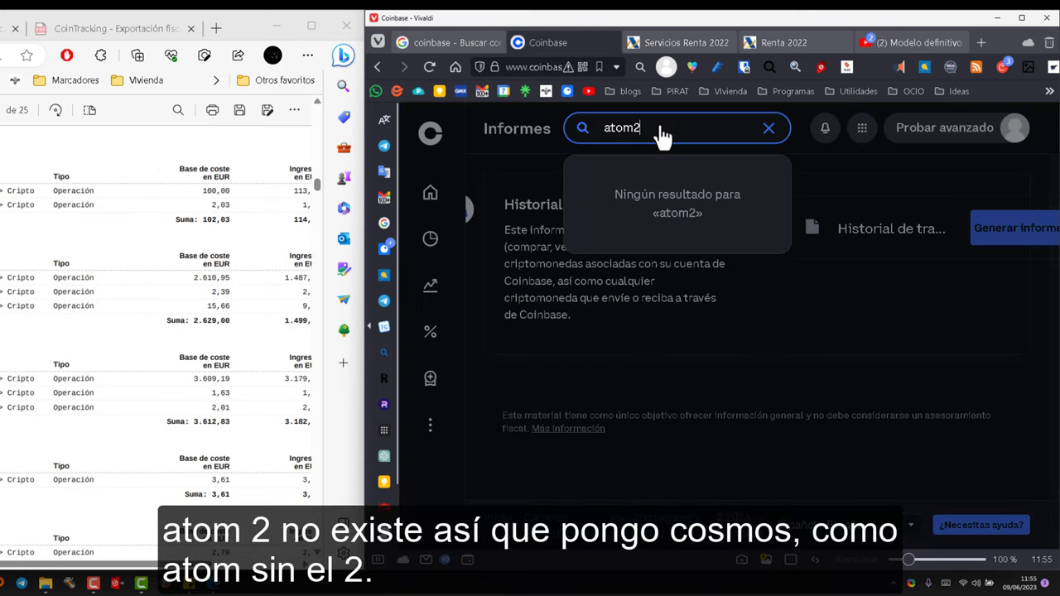
# - Delete the 'atom2' text from the Coinbase asset search
pyautogui.press('BackSpace')
pyautogui.press('BackSpace')
pyautogui.press('BackSpace')
pyautogui.press('BackSpace')
pyautogui.press('BackSpace')
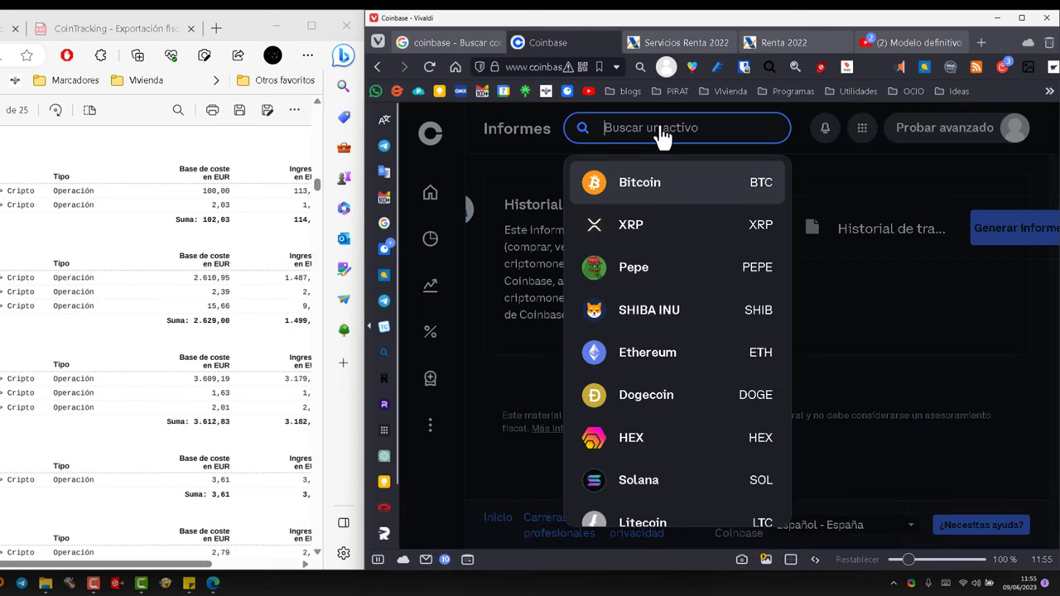
pyautogui.write('d')
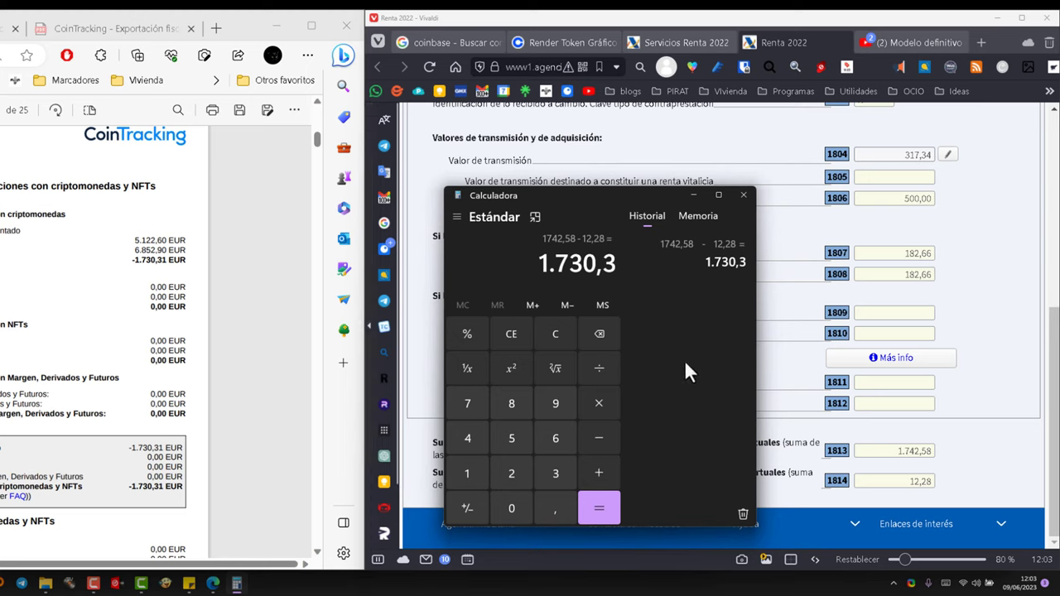
# - Minimize the calculator and save the declaration via Mostrar opciones > Guardar
pyautogui.click(694, 196)
pyautogui.scroll(3, 743, 459)
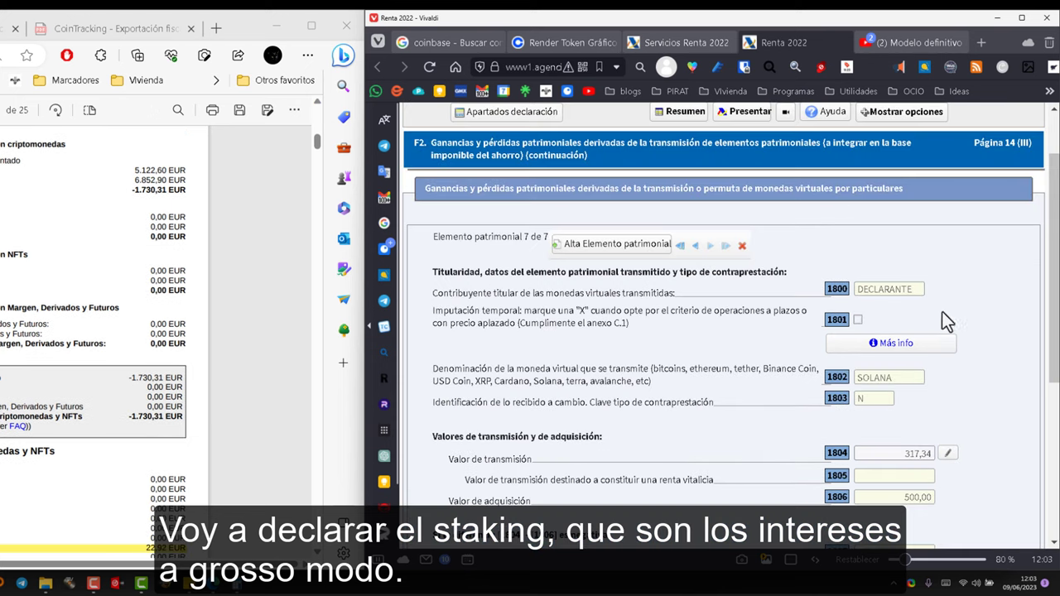
pyautogui.click(896, 116)
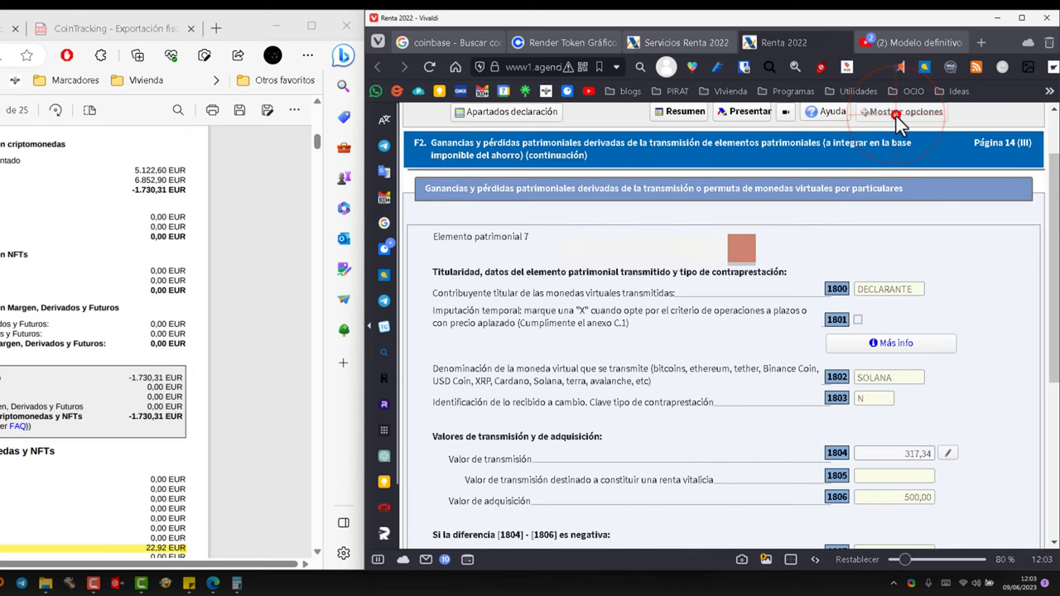
pyautogui.click(812, 139)
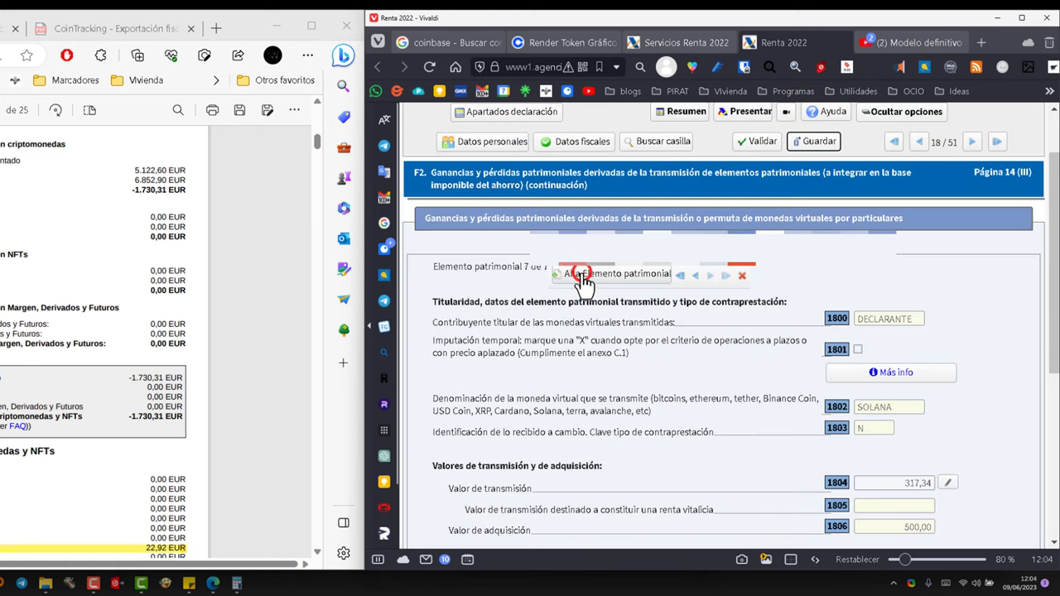
pyautogui.scroll(-5, 584, 282)
pyautogui.scroll(-3, 290, 343)
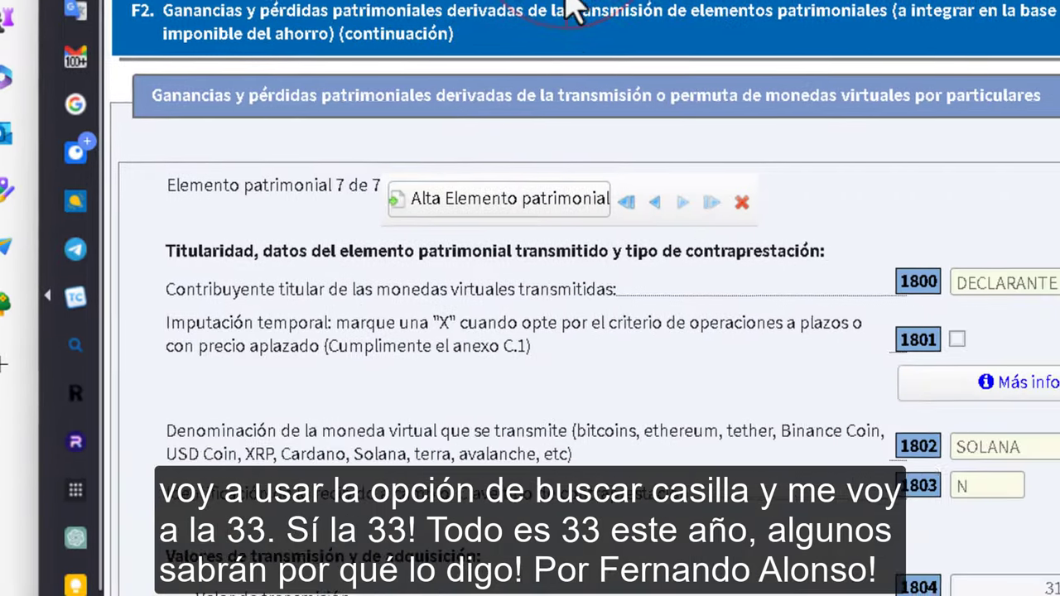
# - Search for box 33 and jump to the page containing box 0033
pyautogui.click(486, 35)
pyautogui.click(327, 179)
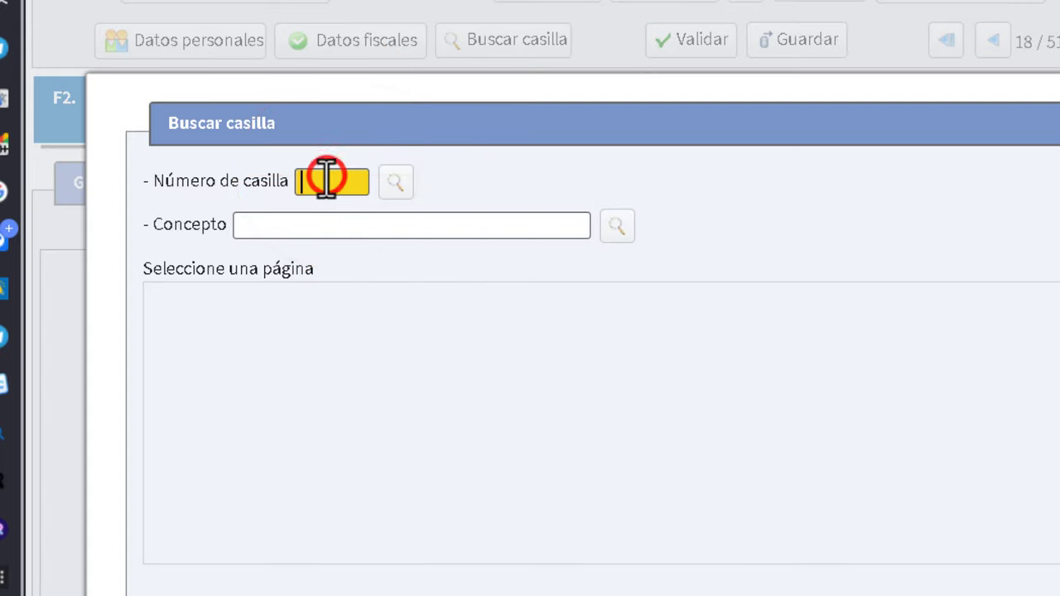
pyautogui.write('33')
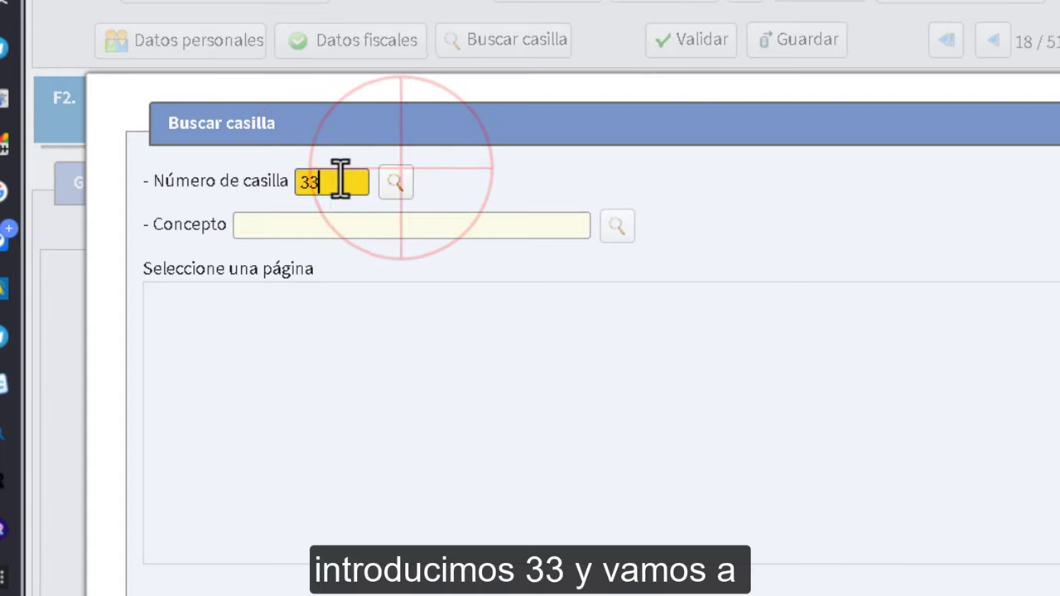
pyautogui.click(401, 181)
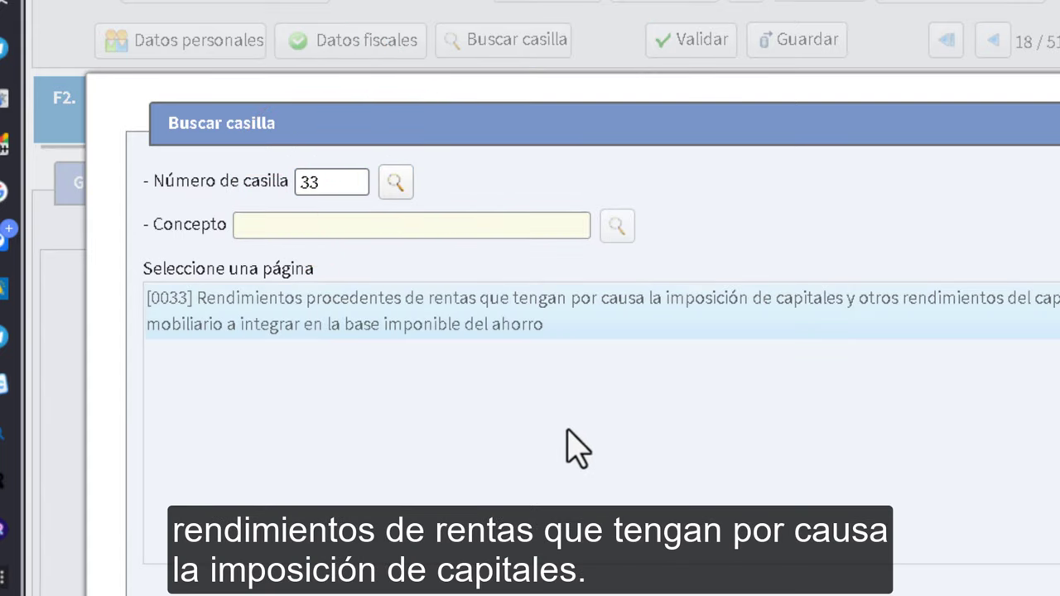
pyautogui.click(438, 333)
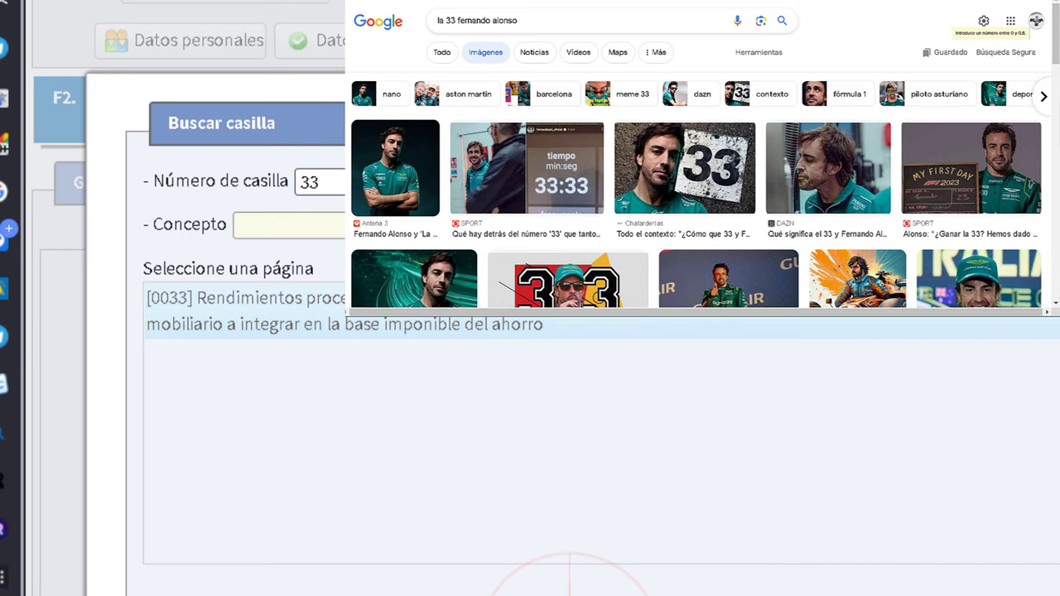
pyautogui.click(568, 590)
pyautogui.scroll(-2, 882, 479)
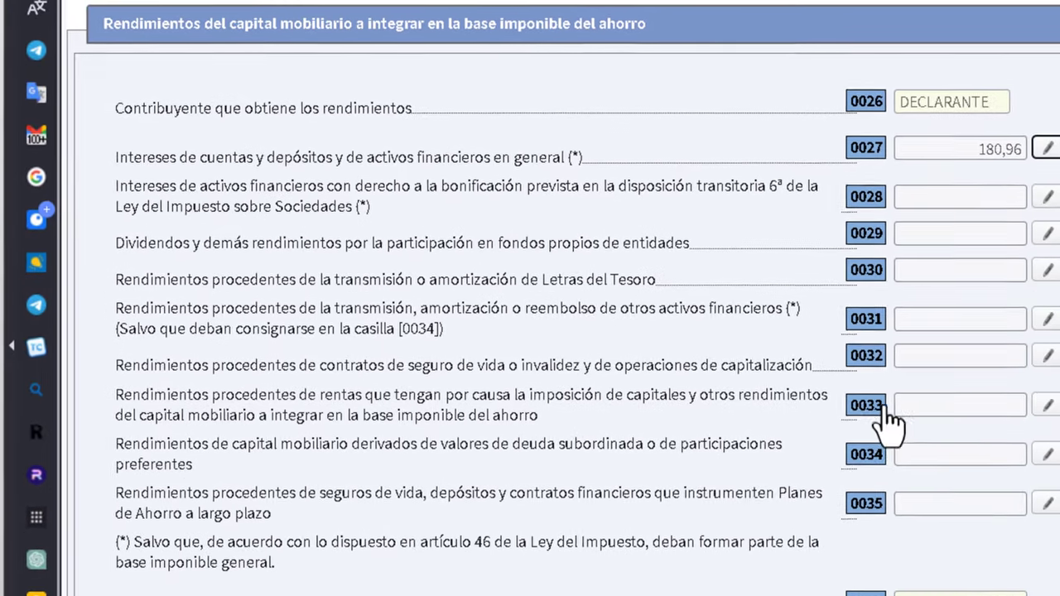
# - Enter 227,41 as gross return in box 0033 and accept despite no withholdings
pyautogui.click(1034, 399)
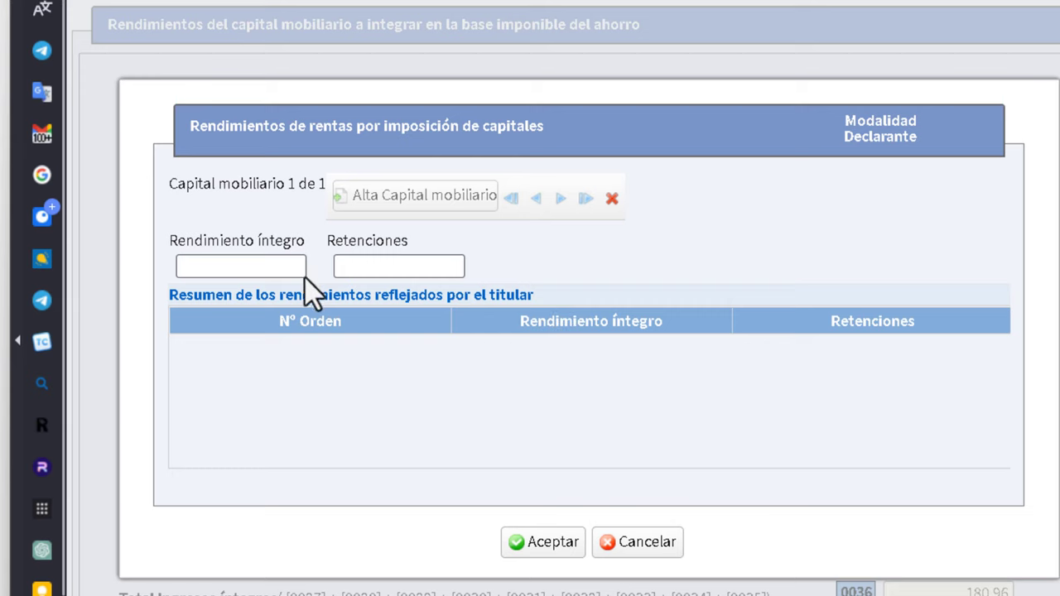
pyautogui.click(270, 266)
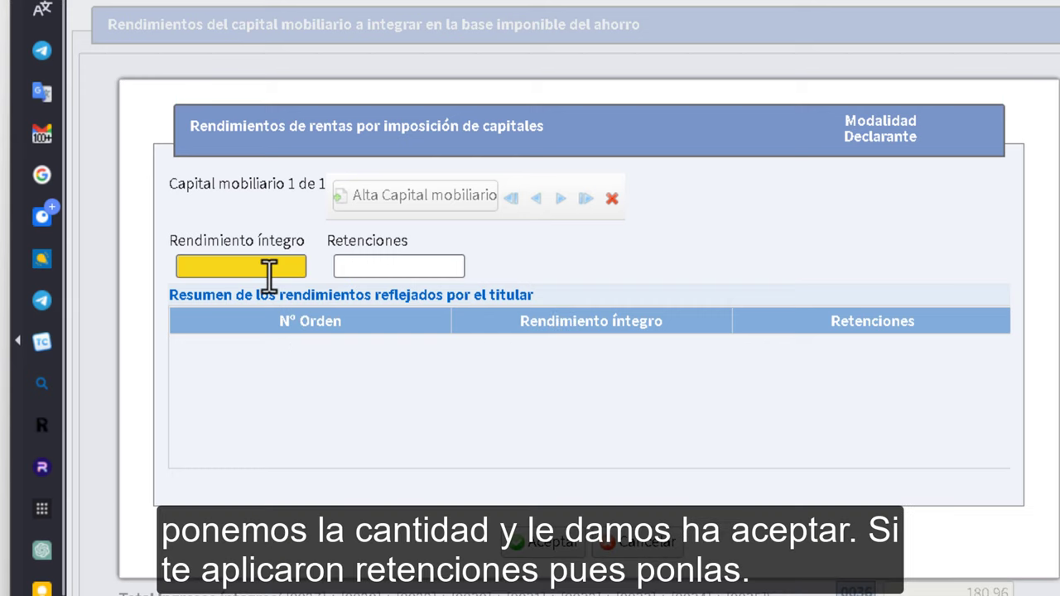
pyautogui.write('227,41')
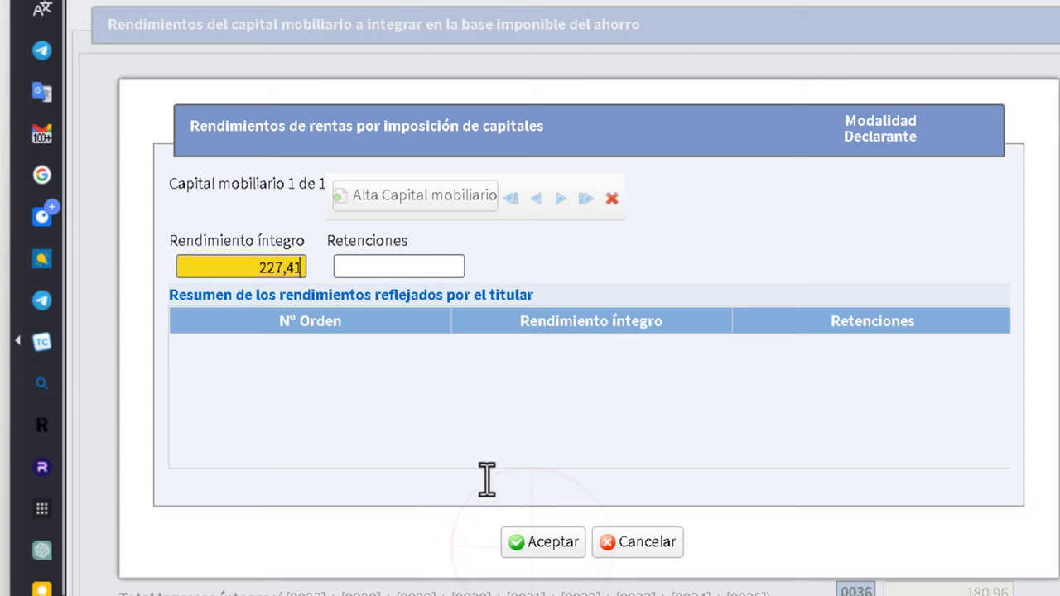
pyautogui.click(543, 540)
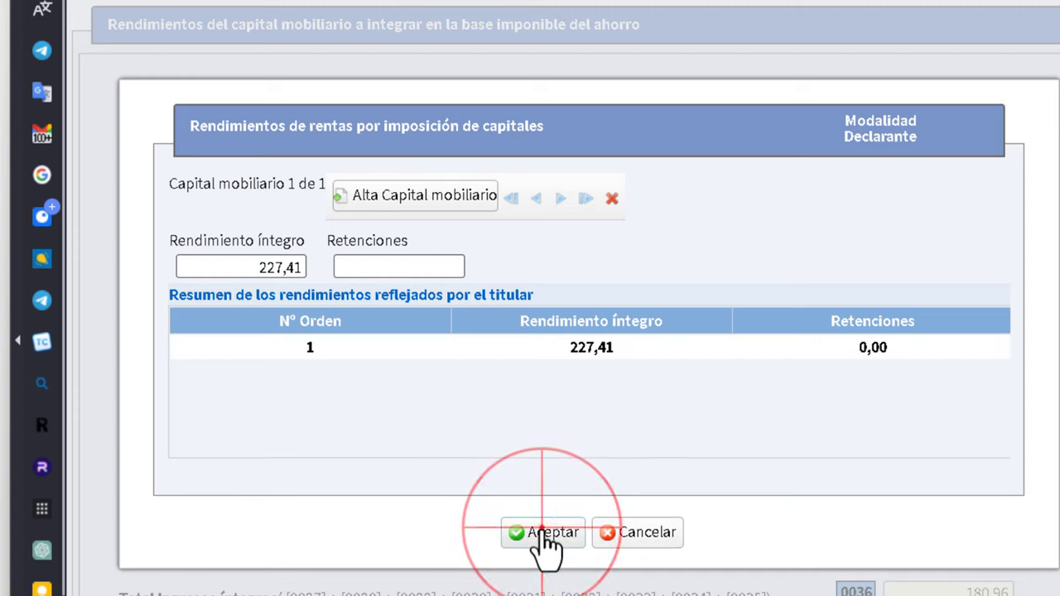
pyautogui.click(544, 534)
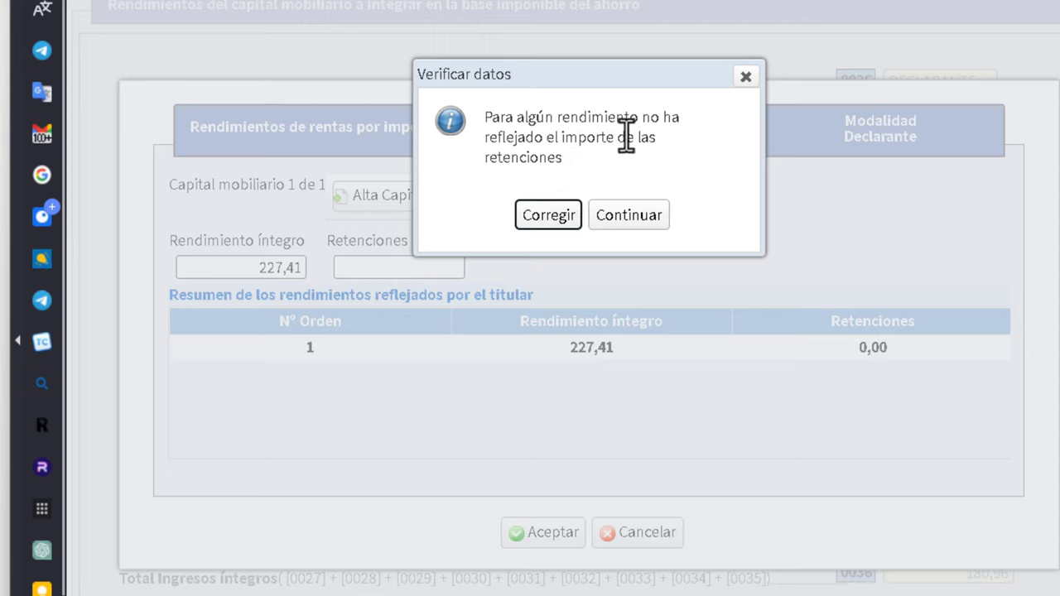
pyautogui.click(630, 217)
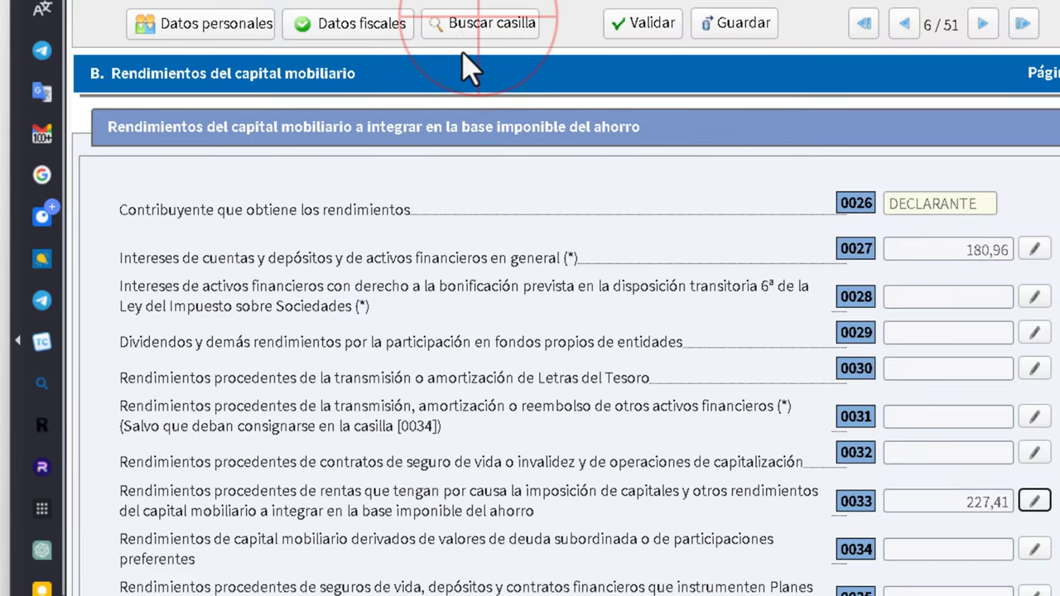
# - Search for box 304 and open the page holding box 0304
pyautogui.click(474, 23)
pyautogui.click(333, 166)
pyautogui.write('304')
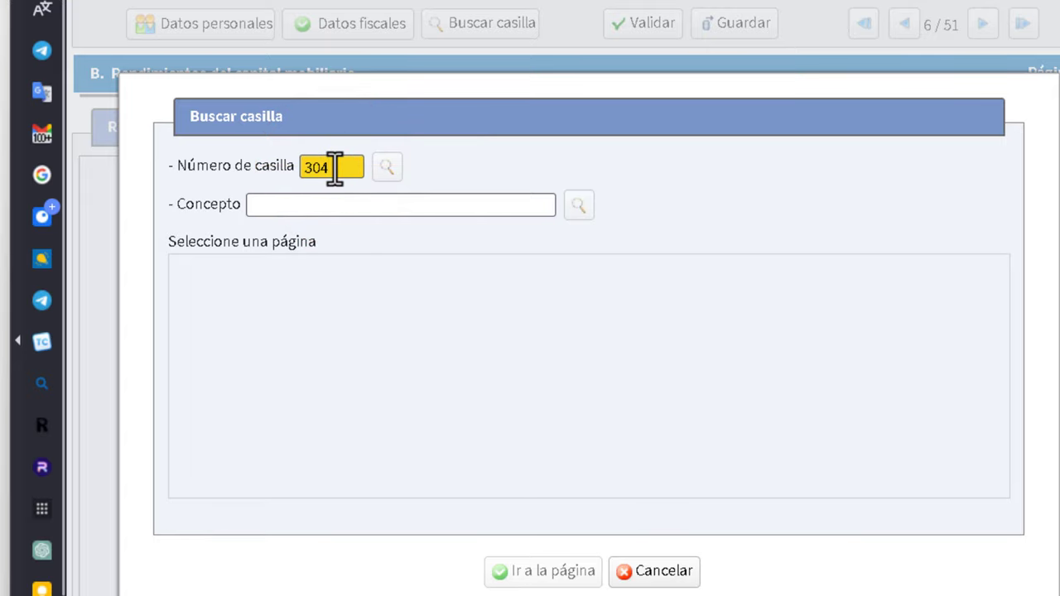
pyautogui.press('Return')
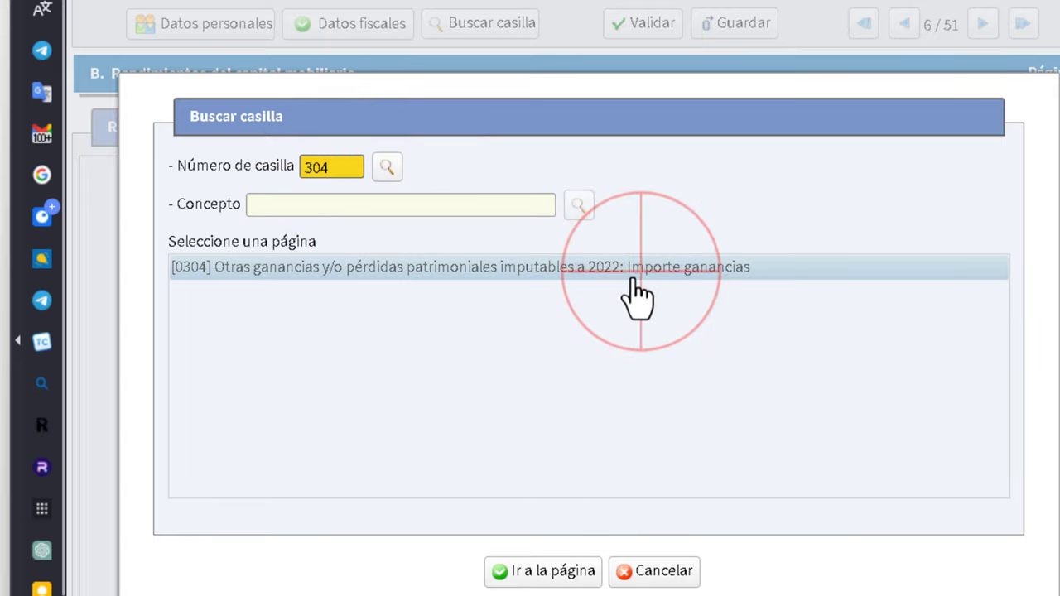
pyautogui.click(638, 274)
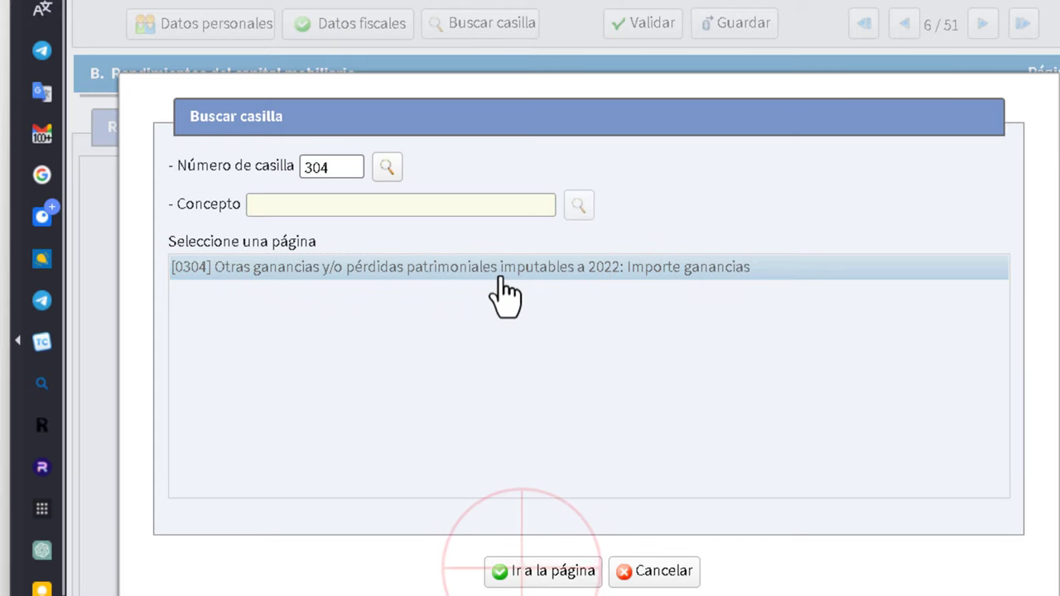
pyautogui.click(537, 571)
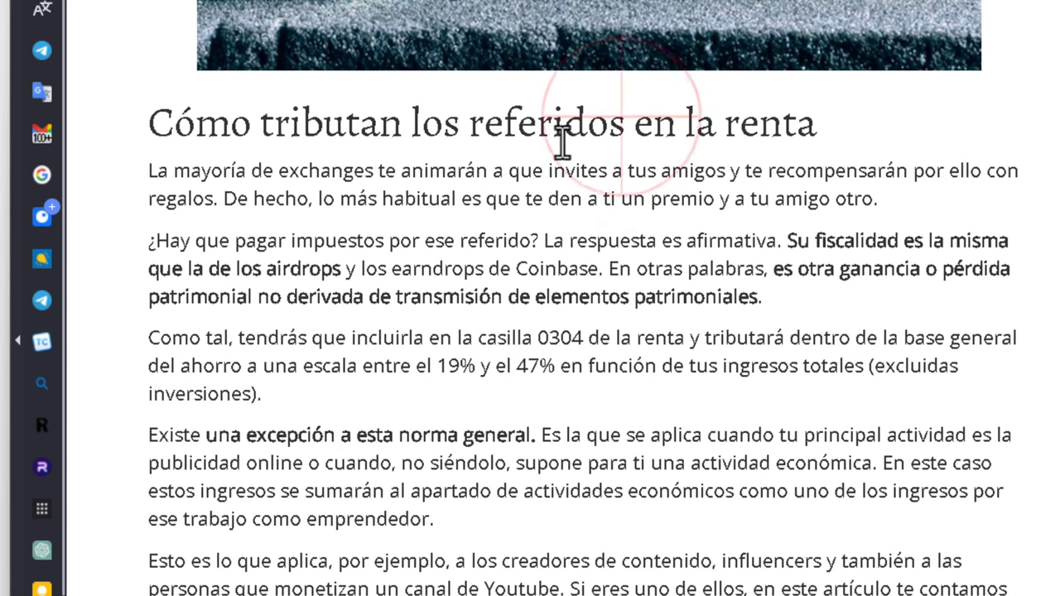
# - Select the Bolsamania referral-taxation article's URL in the note
pyautogui.moveTo(628, 128); pyautogui.dragTo(472, 132)
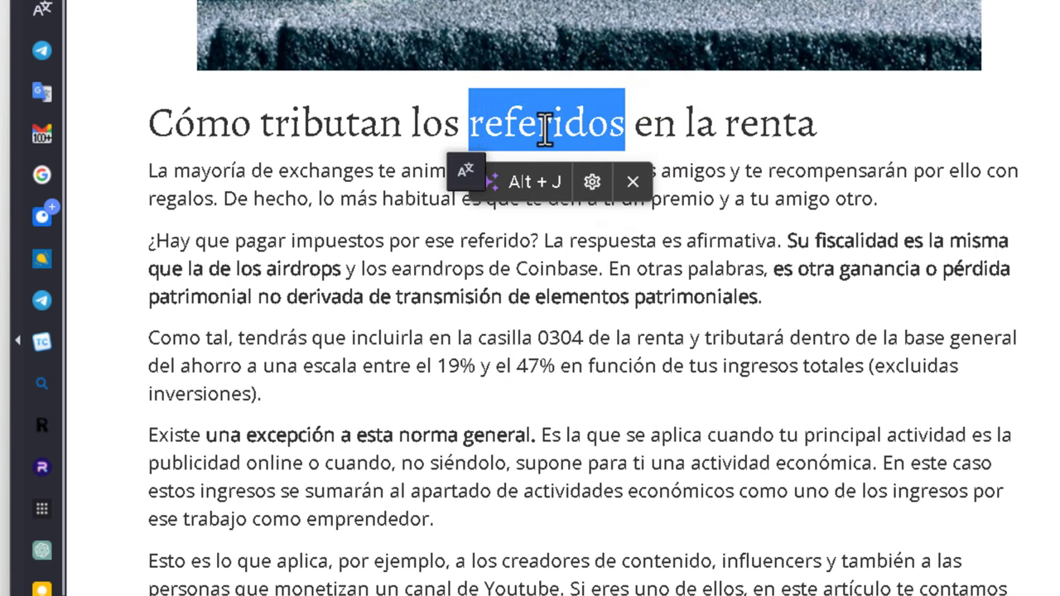
pyautogui.click(806, 133)
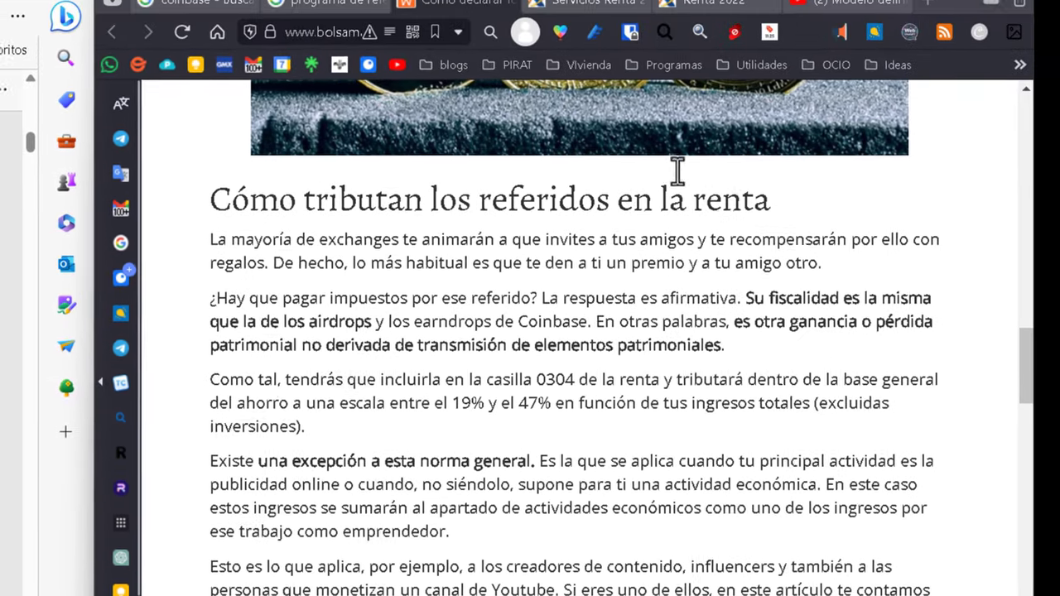
pyautogui.moveTo(650, 10)
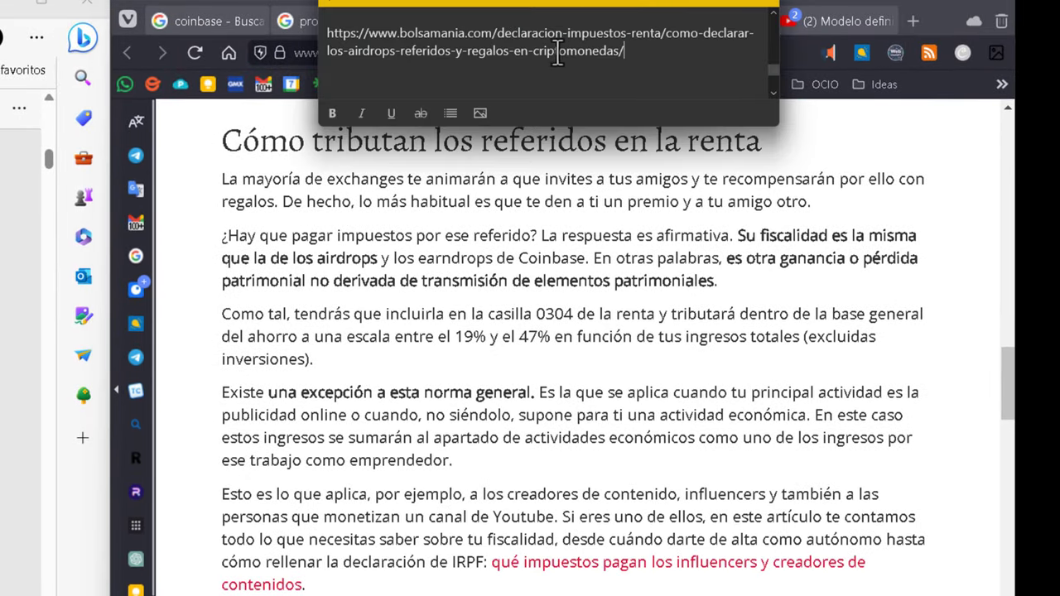
pyautogui.tripleClick(668, 57)
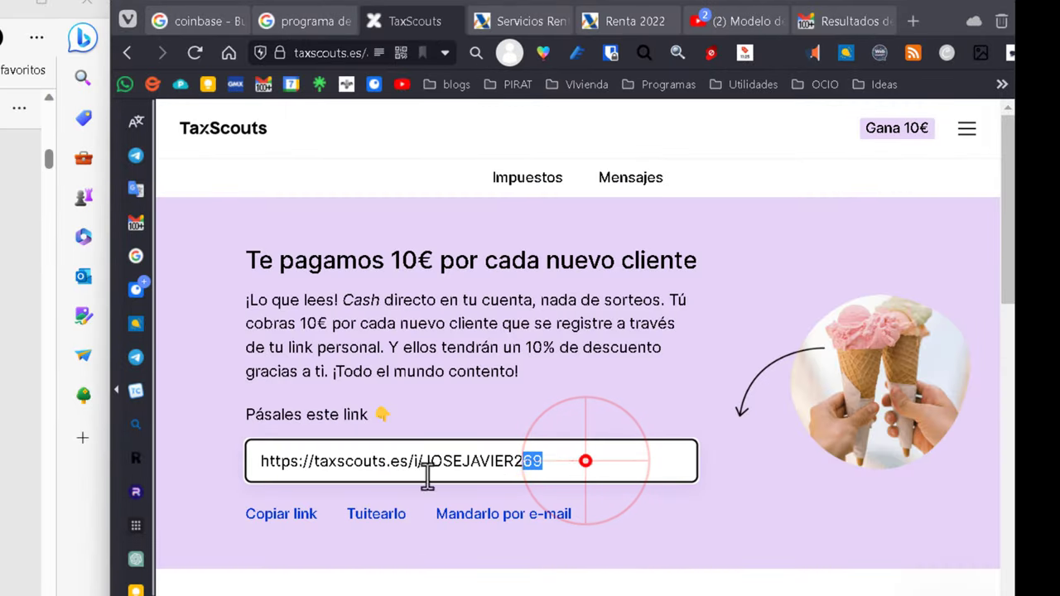
pyautogui.moveTo(427, 476); pyautogui.dragTo(419, 406)
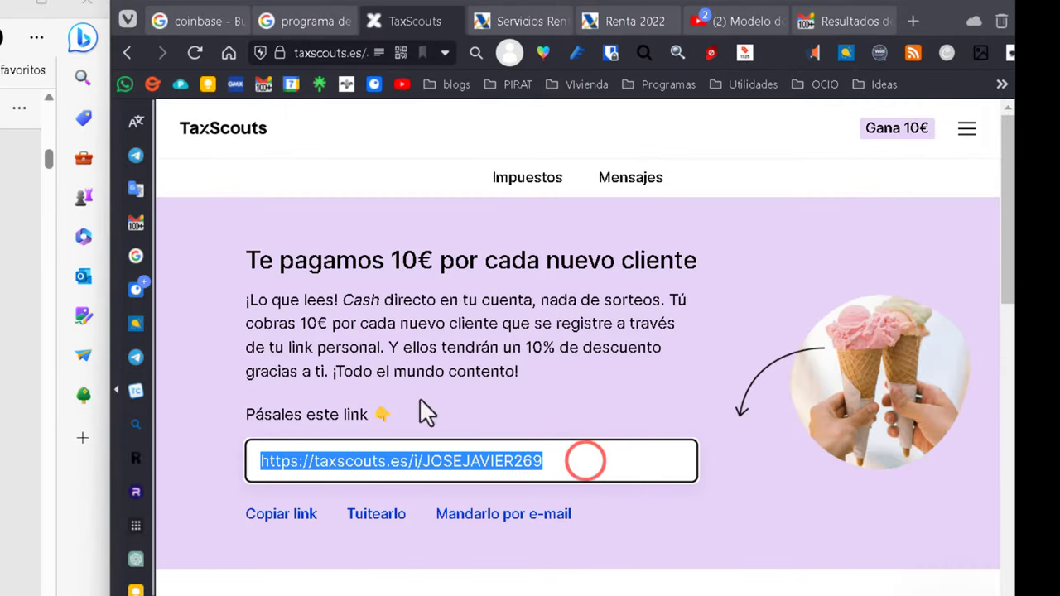
pyautogui.scroll(-2, 419, 406)
pyautogui.click(339, 478)
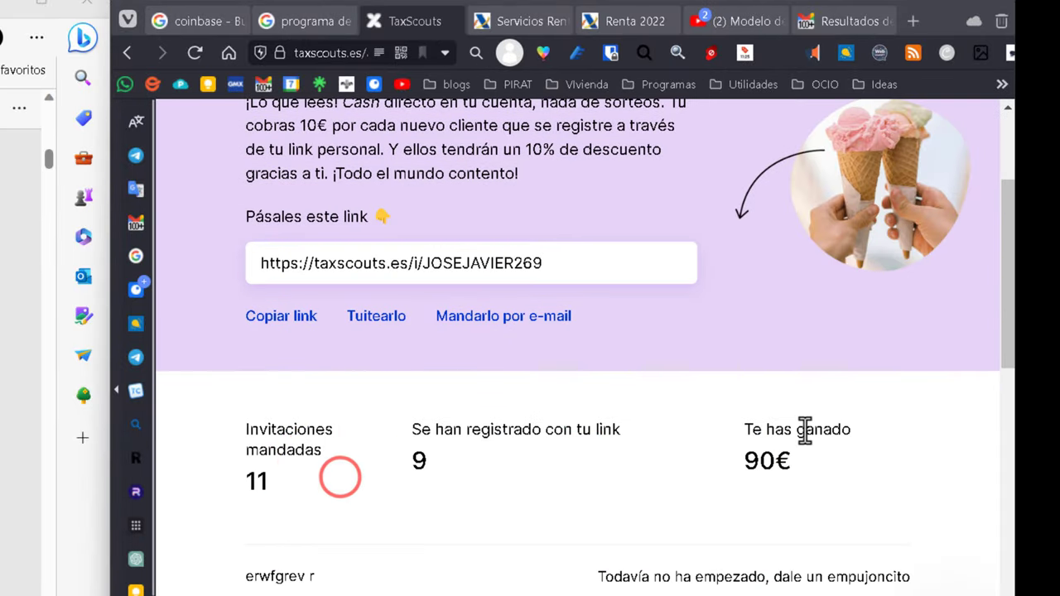
pyautogui.scroll(-1, 829, 423)
pyautogui.scroll(-1, 828, 333)
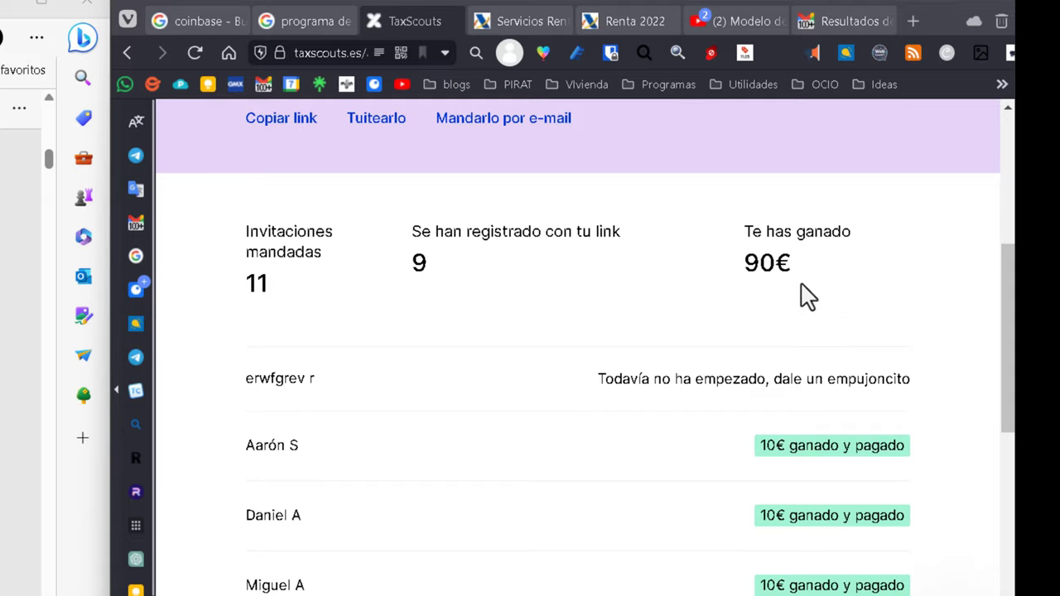
pyautogui.scroll(2, 869, 406)
pyautogui.scroll(2, 869, 407)
pyautogui.scroll(-1, 869, 406)
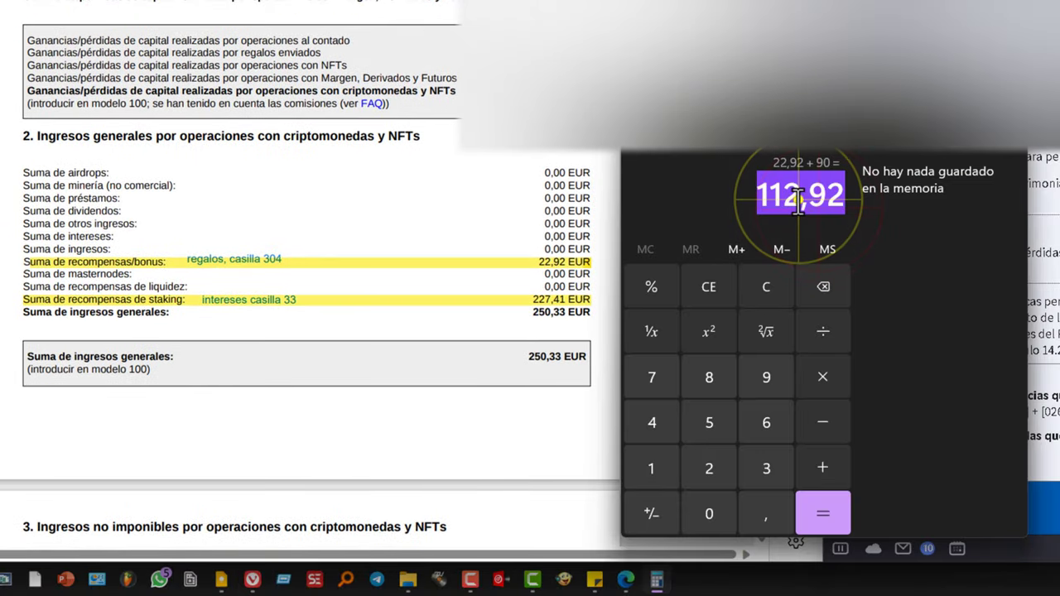
# - Paste 112,92 into box 0304, save, and open the 1.742,58 loss breakdown
pyautogui.rightClick(800, 198)
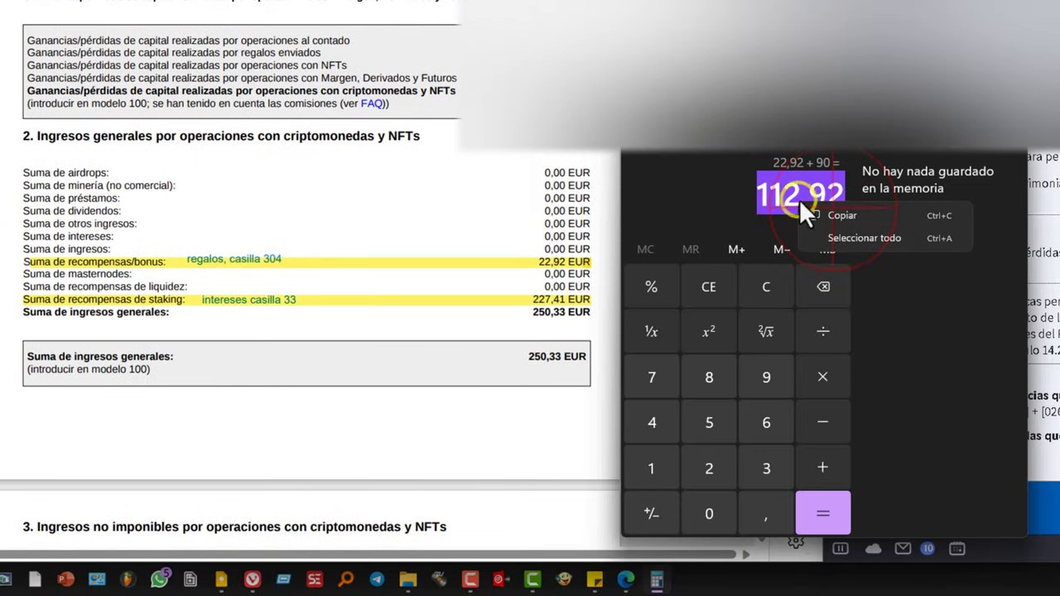
pyautogui.click(843, 216)
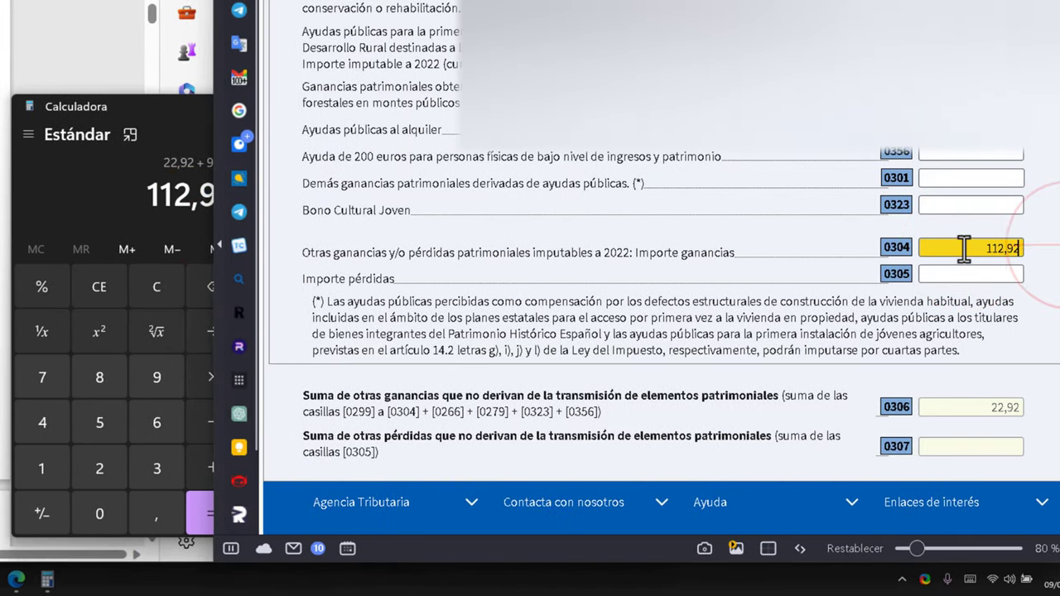
pyautogui.click(1048, 250)
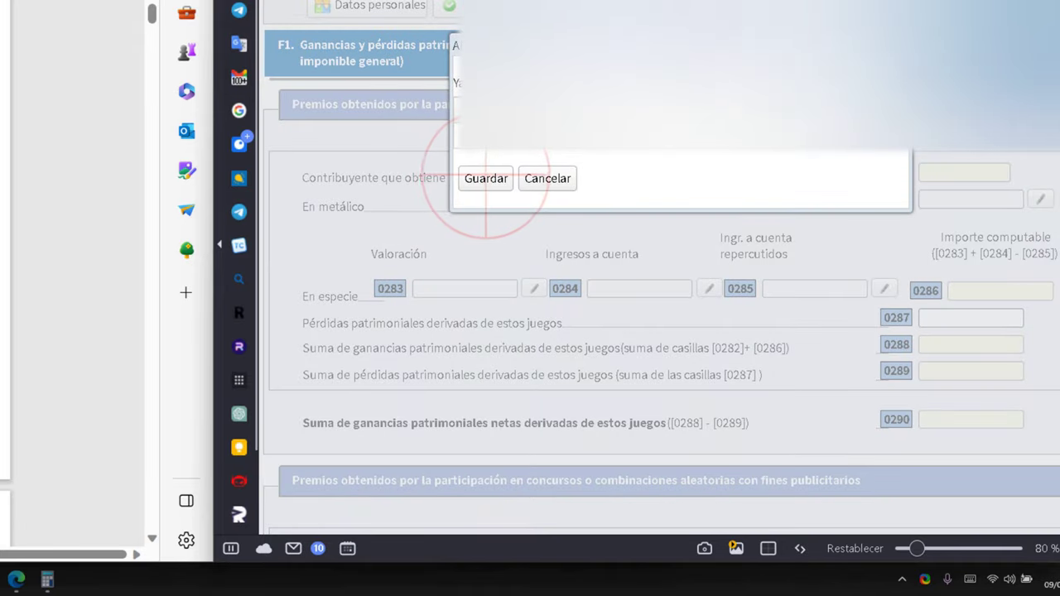
pyautogui.click(487, 179)
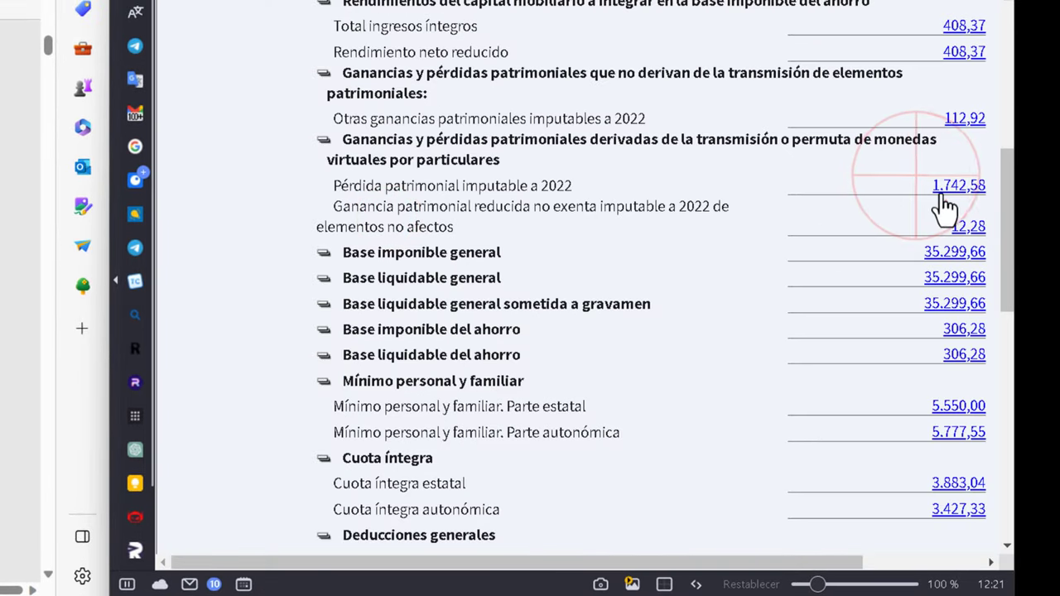
pyautogui.click(936, 187)
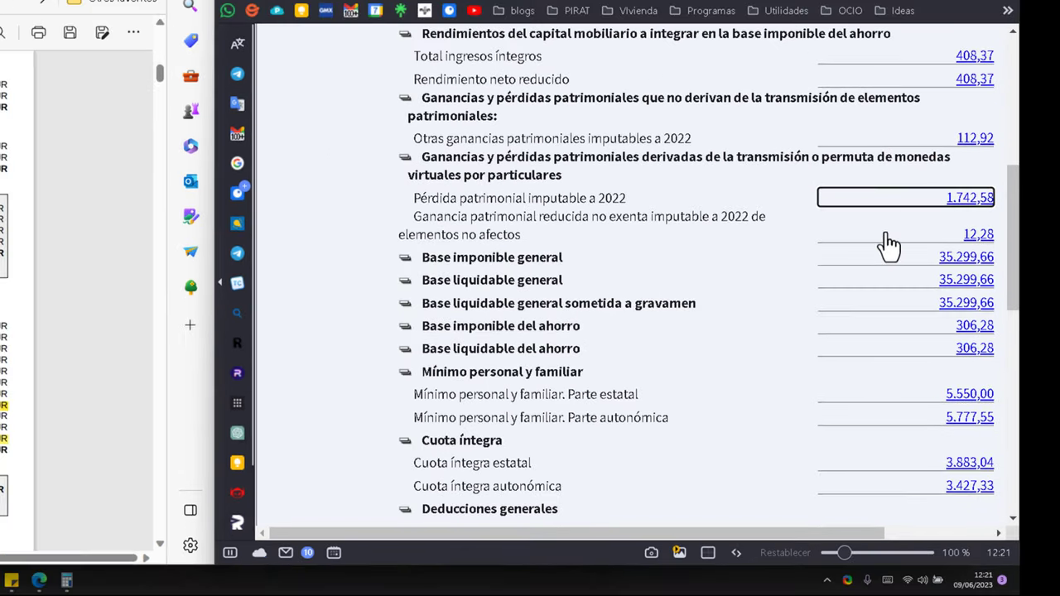